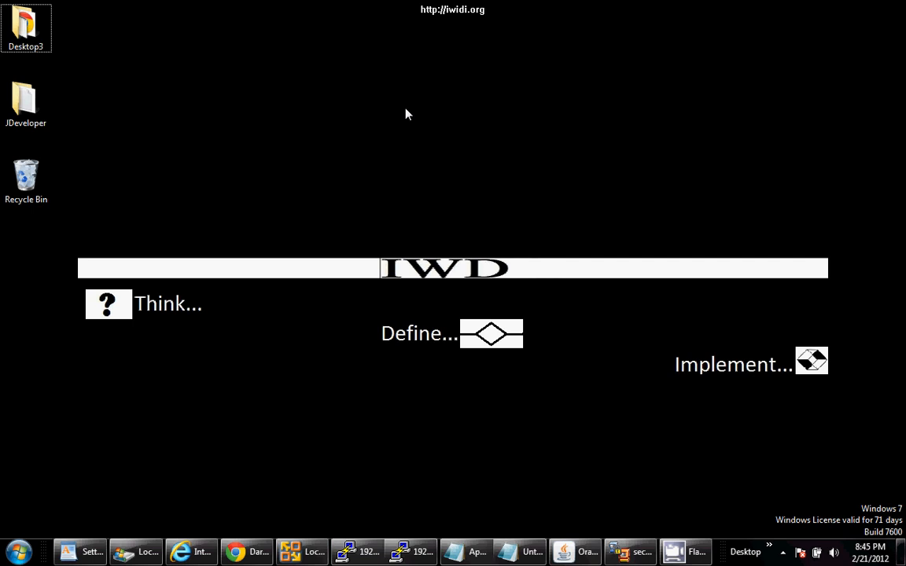
- Switch to the Setting Up JDeveloper notes in WordPad and review the list of setup tasks from JDEV_USER_HOME through Overview
click(85, 551)
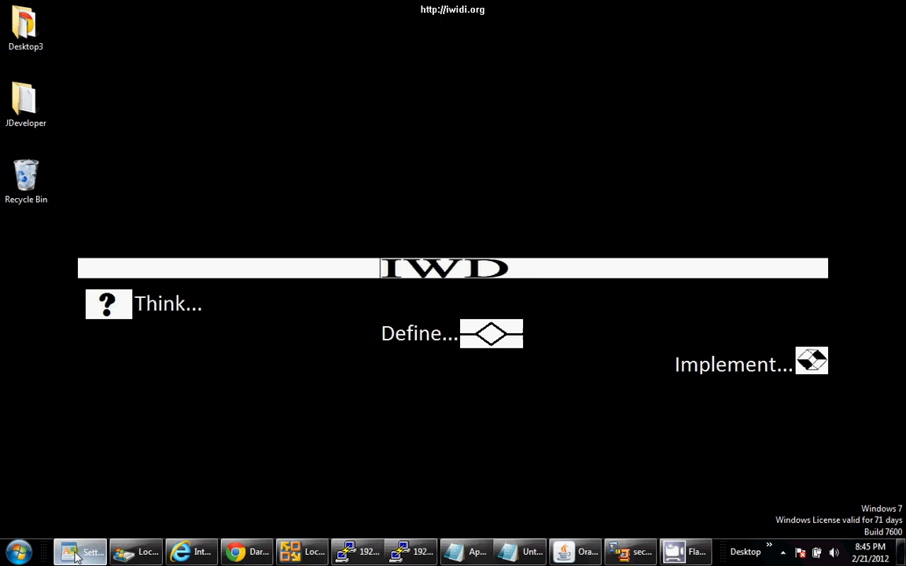
drag(126, 433, 4, 232)
click(154, 213)
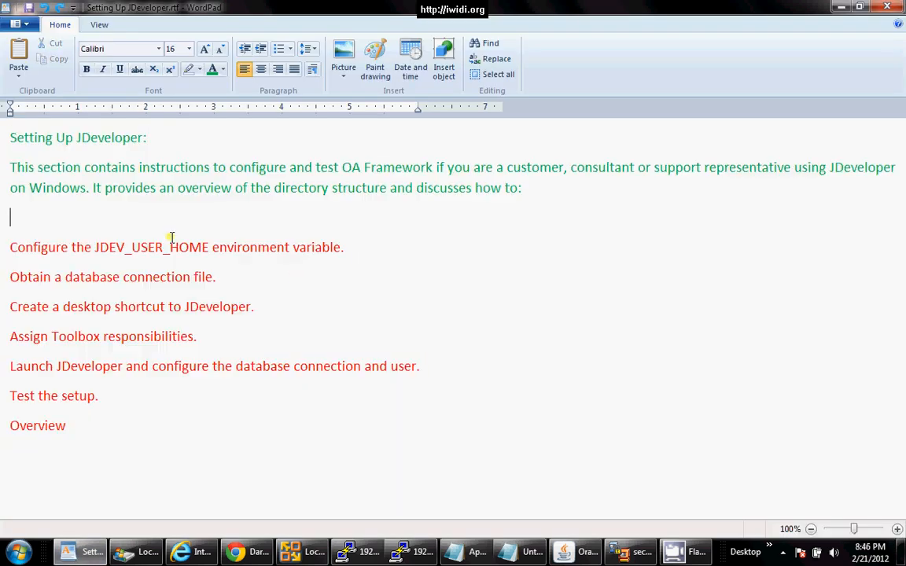
drag(8, 244, 51, 428)
click(347, 279)
drag(353, 249, 26, 250)
drag(364, 249, 12, 222)
drag(143, 271, 2, 244)
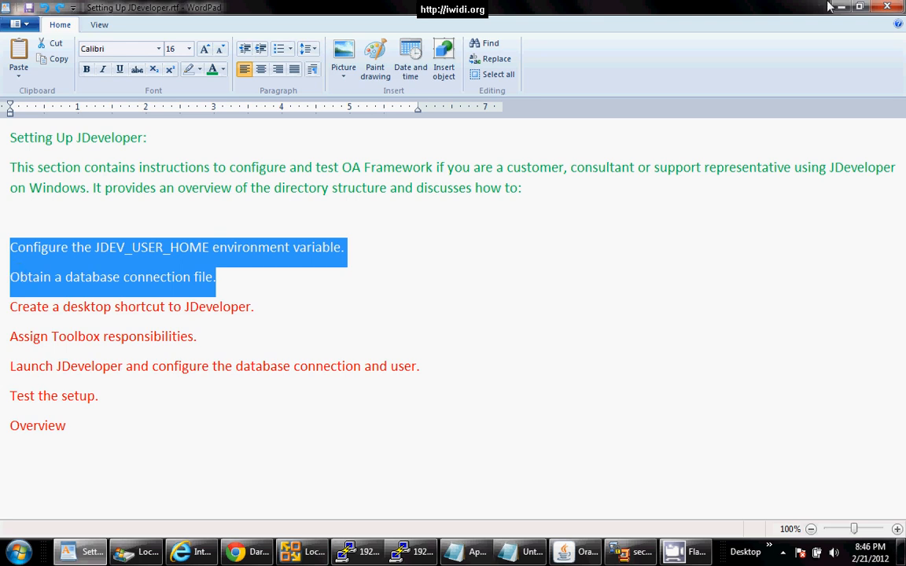
click(542, 192)
drag(96, 234, 196, 425)
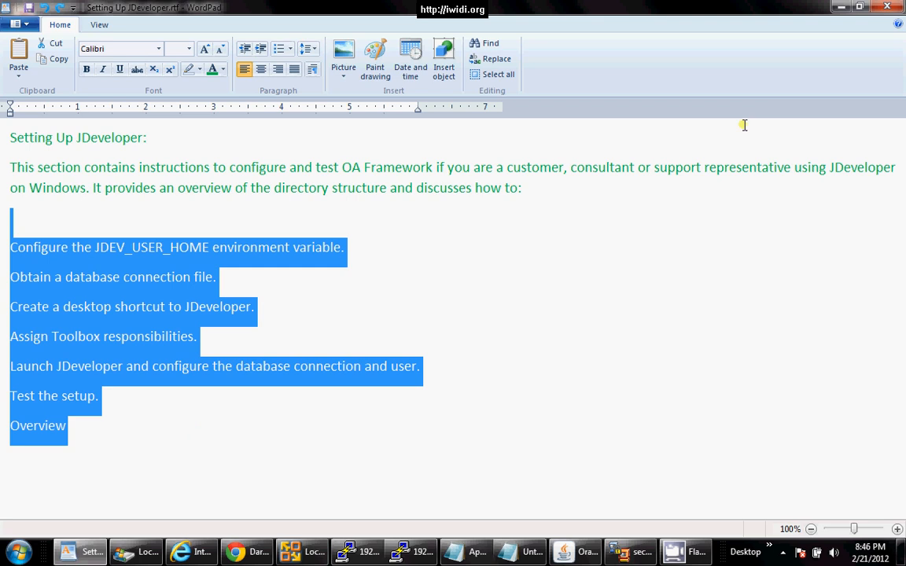
click(841, 6)
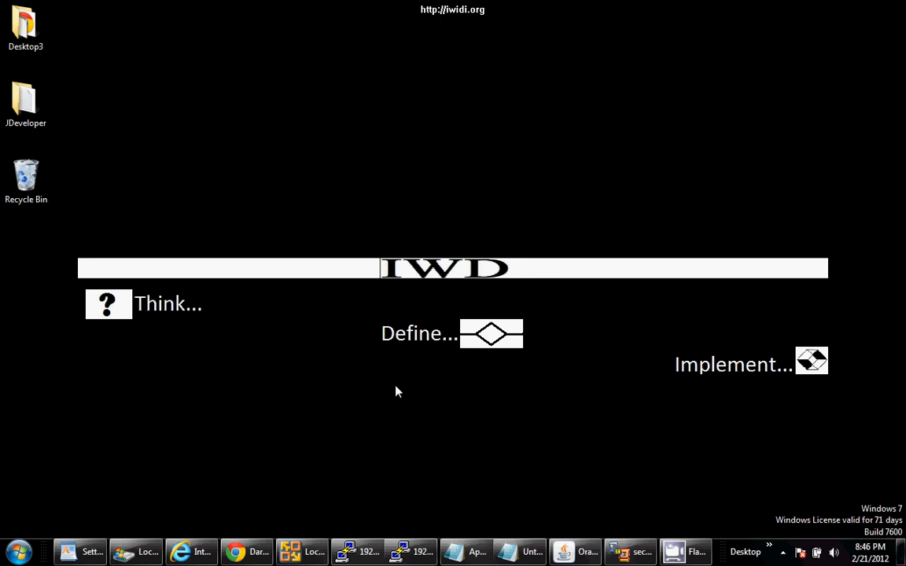
- Switch to the iwidi.org page in Chrome and filter the OA Framework resource table by "version"
click(246, 556)
mouse_move(492, 236)
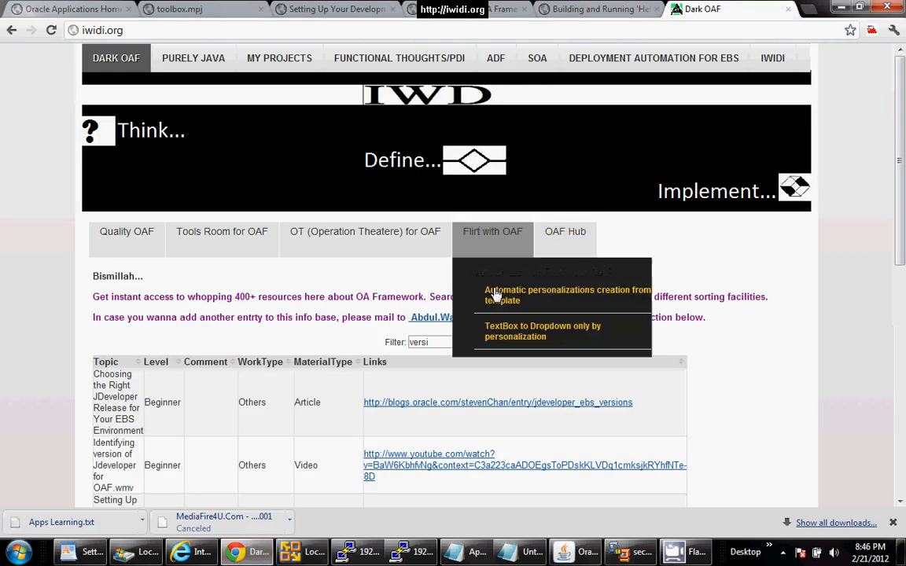
click(438, 341)
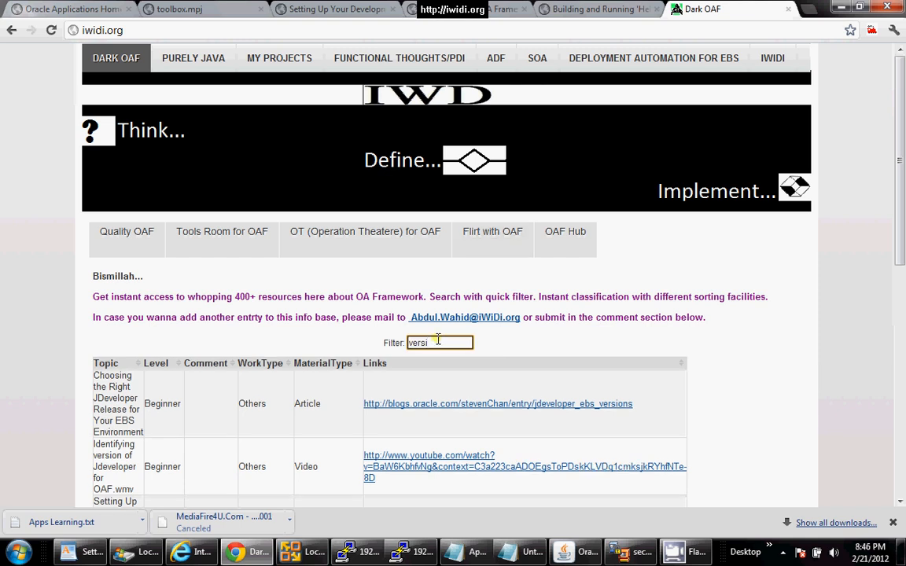
text(on)
- Open the jdeveloper_ebs_versions article link in a new tab and examine the support document ID for finding the correct JDeveloper version
right_click(507, 403)
click(550, 412)
click(719, 8)
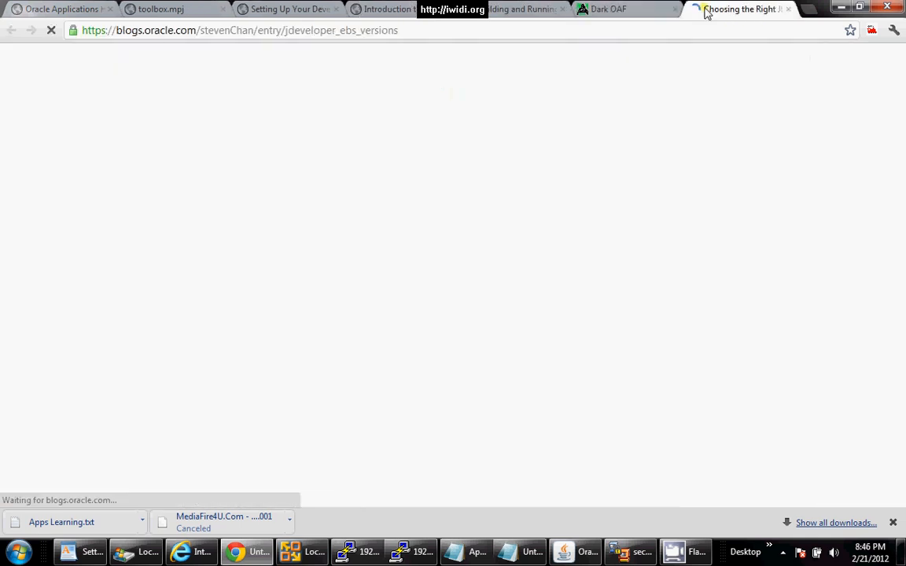
drag(165, 372, 203, 372)
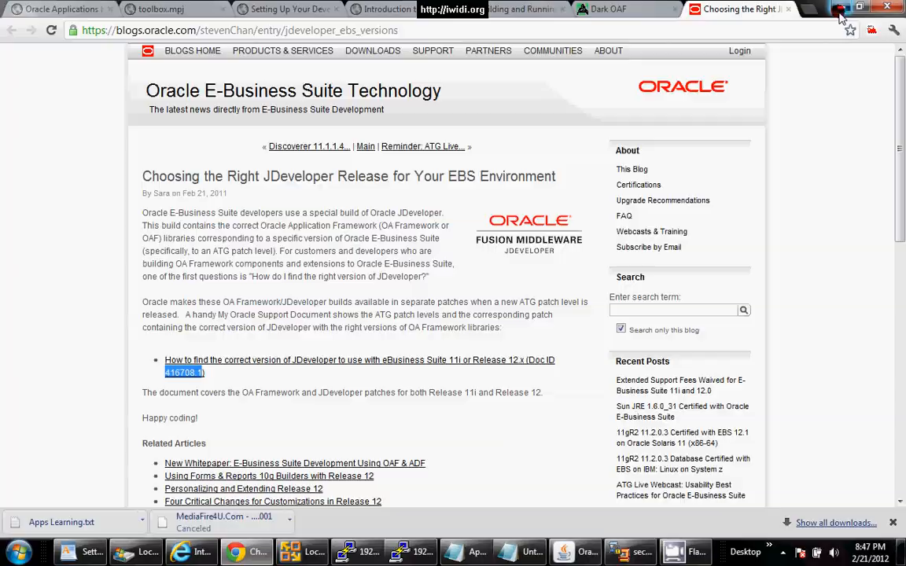
key(super+d)
- Open the JDeveloper10g folder on drive C in Windows Explorer and examine its contents and path
click(150, 554)
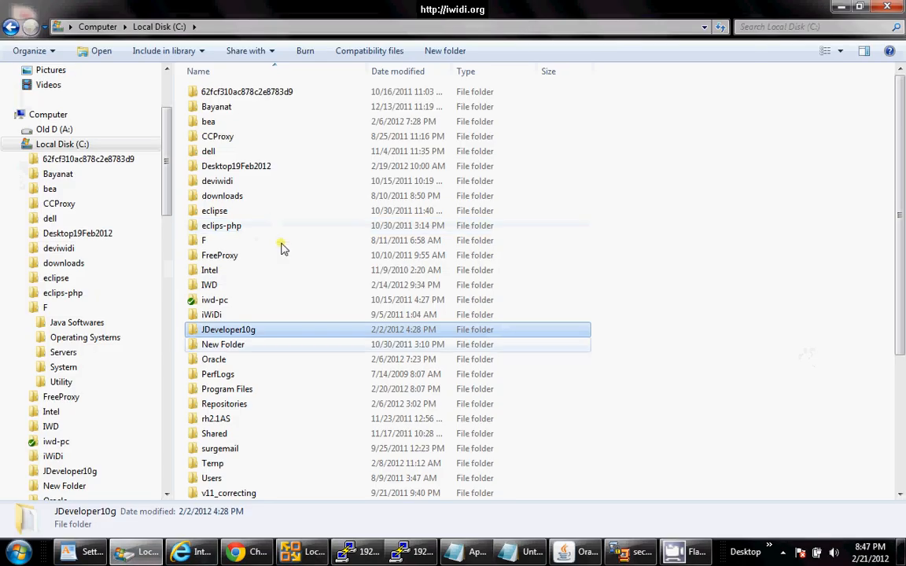
click(263, 331)
double_click(264, 331)
drag(265, 239, 265, 68)
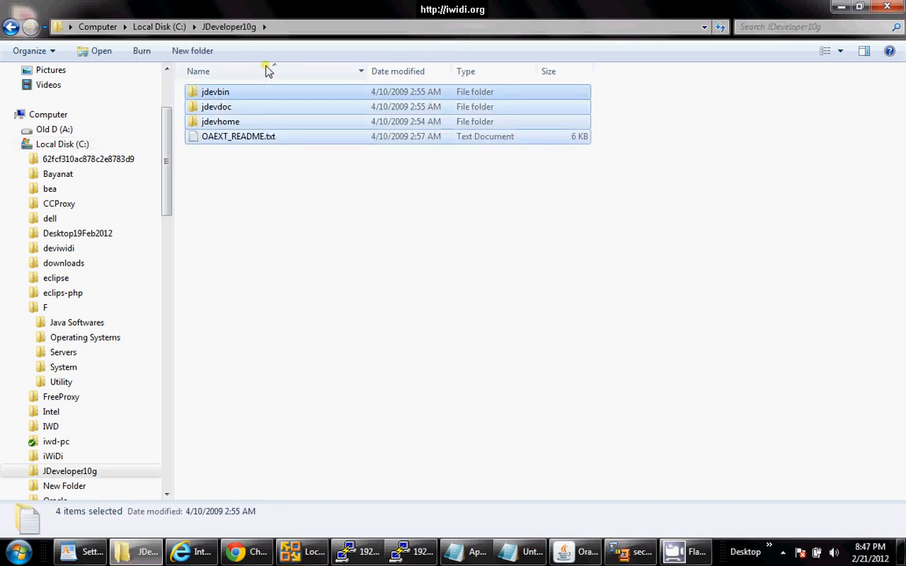
click(283, 25)
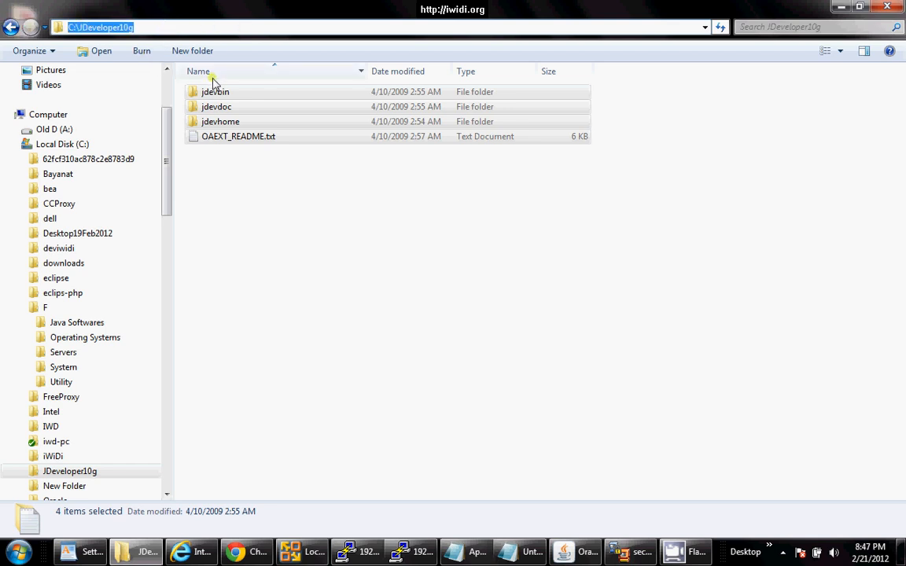
click(273, 169)
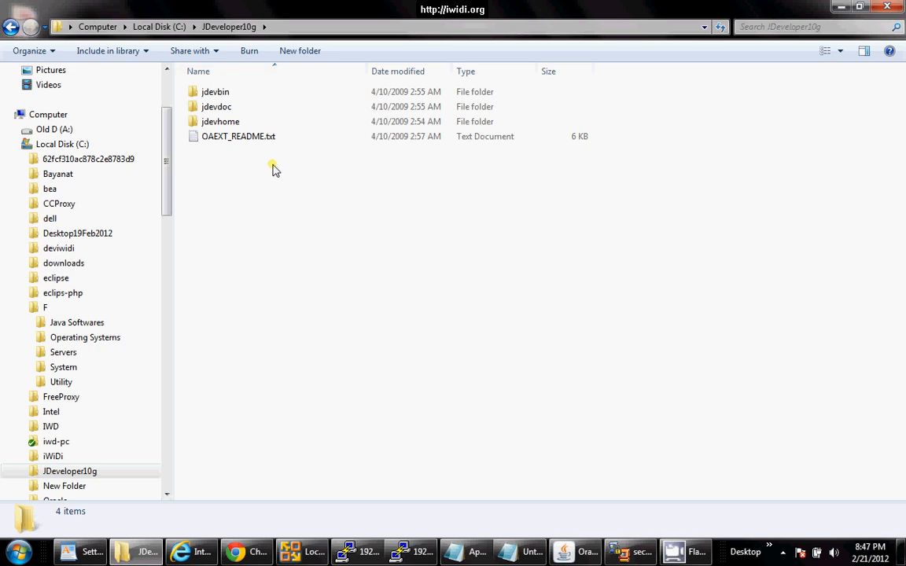
click(839, 6)
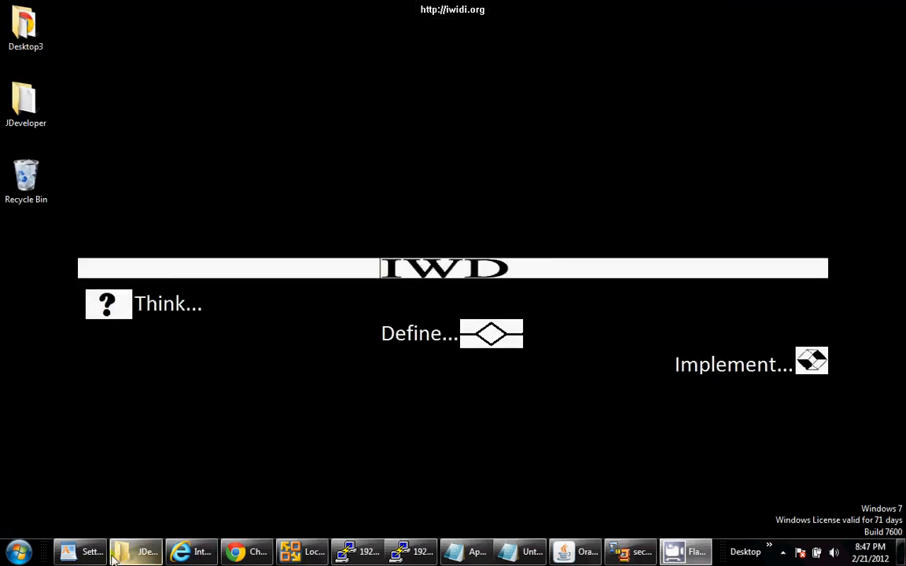
- Return to the WordPad setup notes and select the variable name JDEV_USER_HOME in the first task
click(83, 551)
click(323, 306)
drag(349, 245, 41, 243)
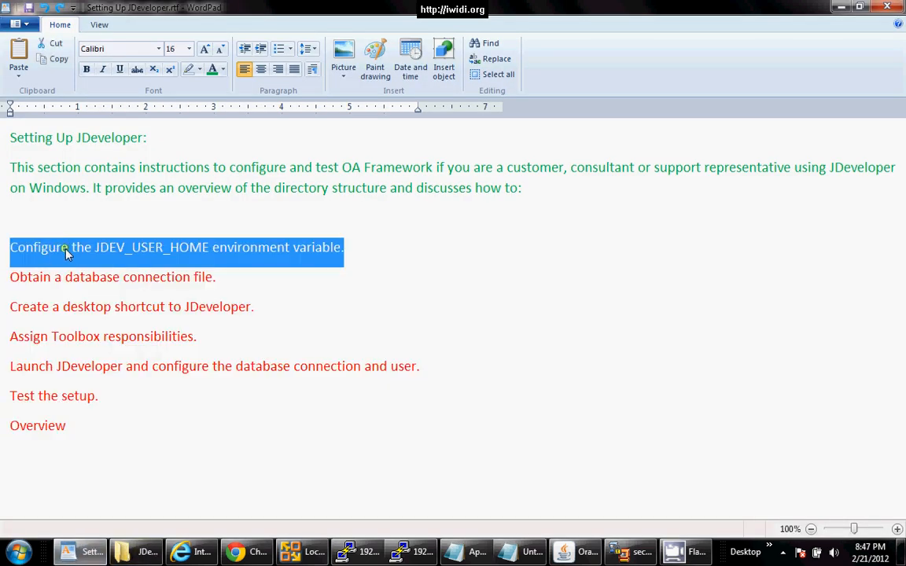
click(117, 248)
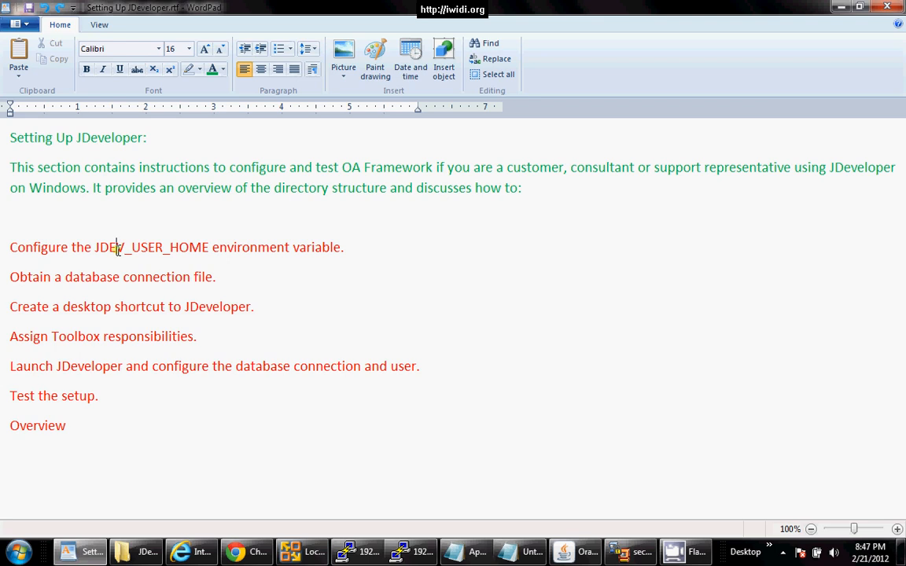
click(206, 247)
drag(206, 247, 95, 247)
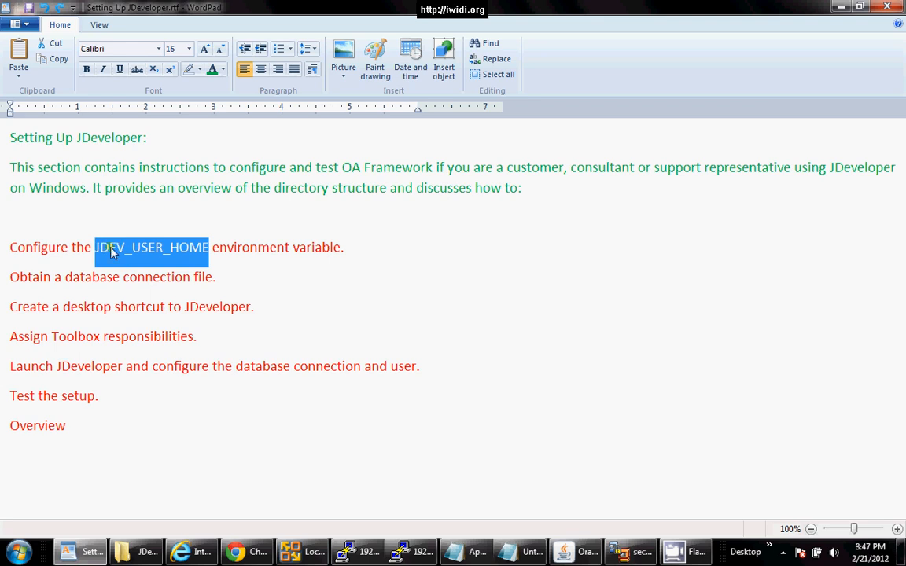
- Switch to Windows Explorer, open jdevhome\jdev inside JDeveloper10g, and select the folder's full path
click(140, 551)
double_click(268, 124)
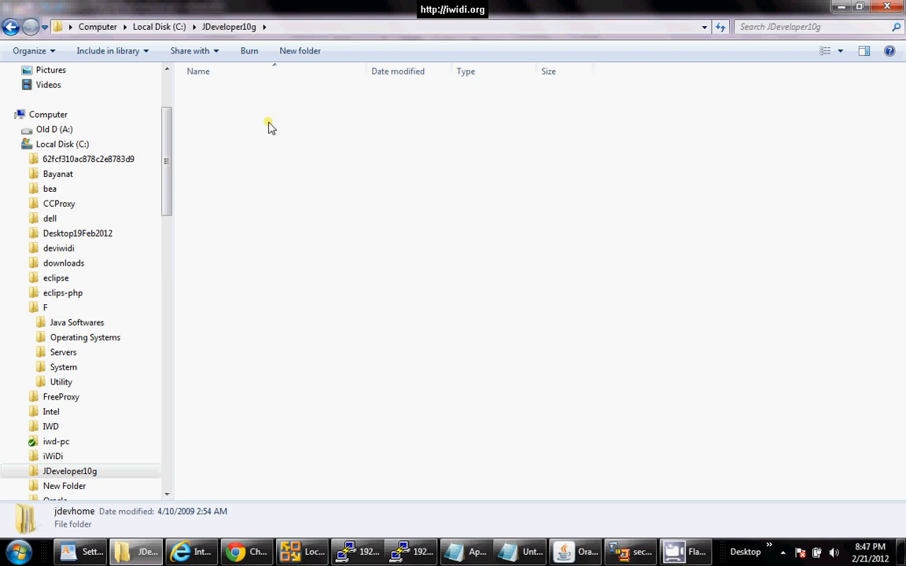
double_click(252, 93)
click(379, 28)
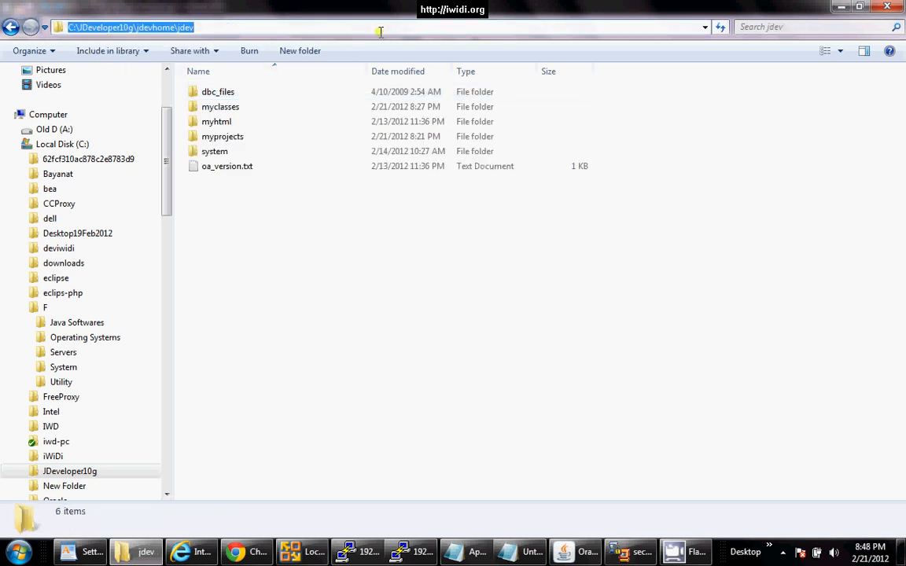
- Open the computer's environment variables from the advanced system settings and start a new user variable
key(super)
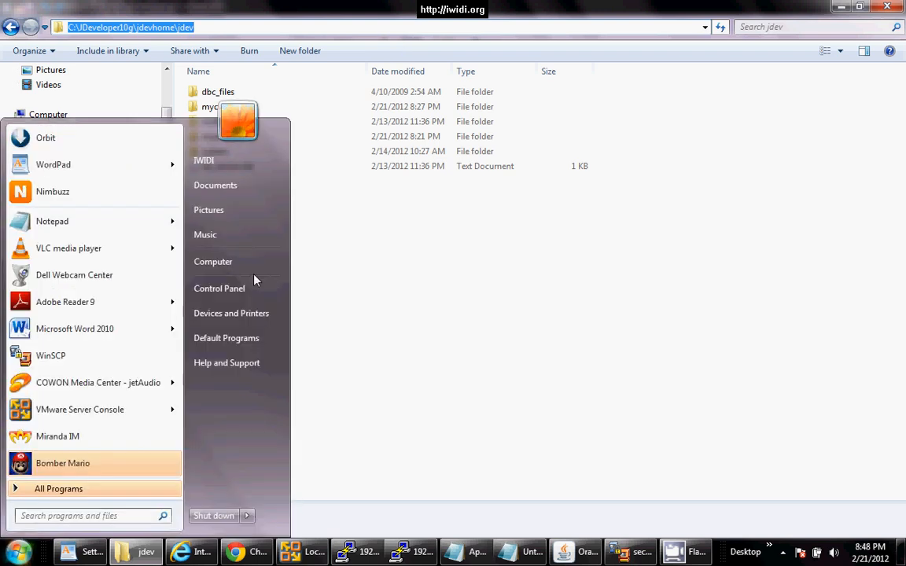
right_click(238, 262)
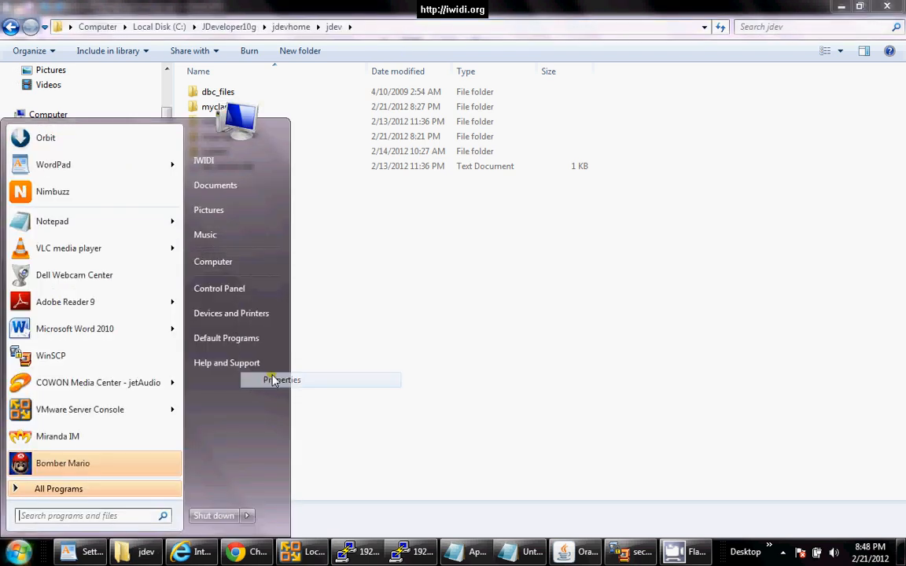
click(271, 379)
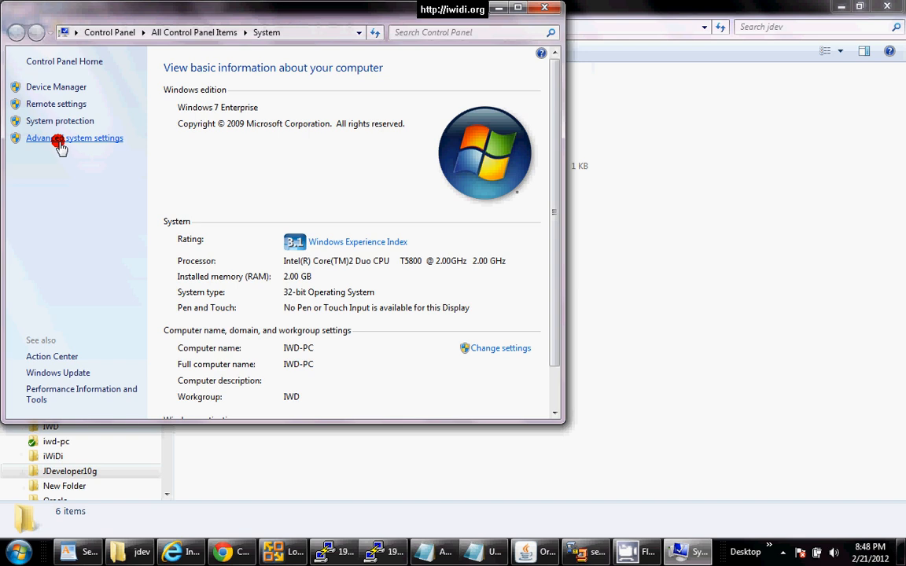
click(60, 144)
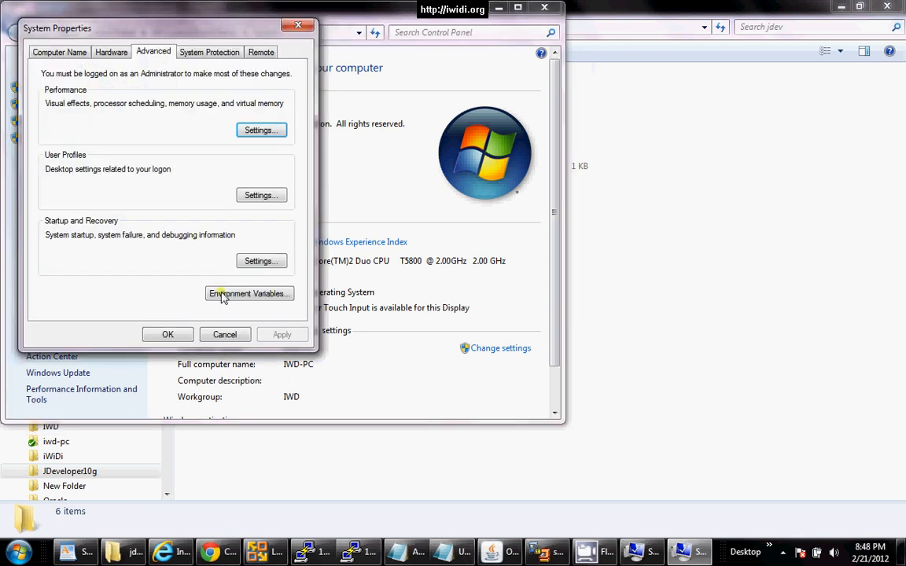
click(222, 294)
click(143, 191)
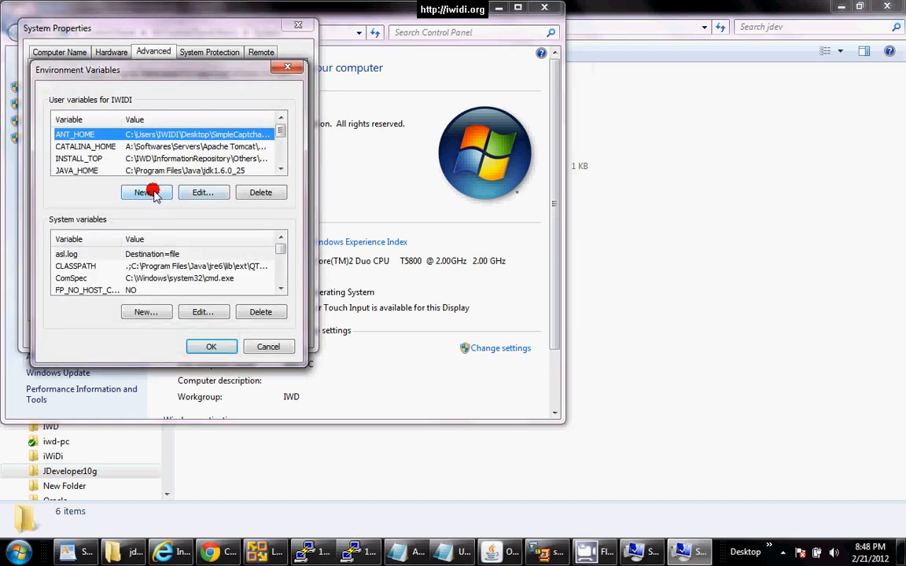
- Copy JDEV_USER_HOME from the WordPad notes and paste it as the new user variable's name
click(81, 552)
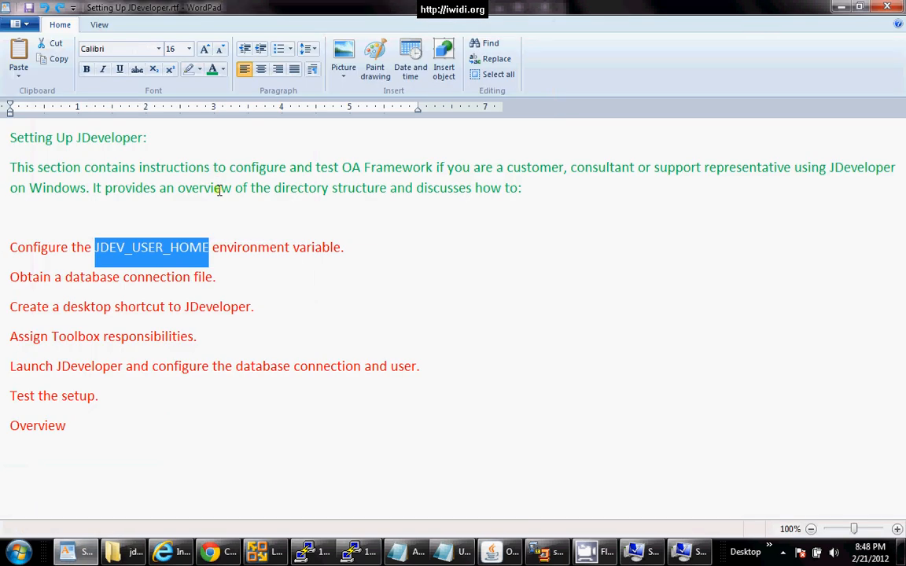
key(ctrl+c)
key(alt+Tab)
key(ctrl+v)
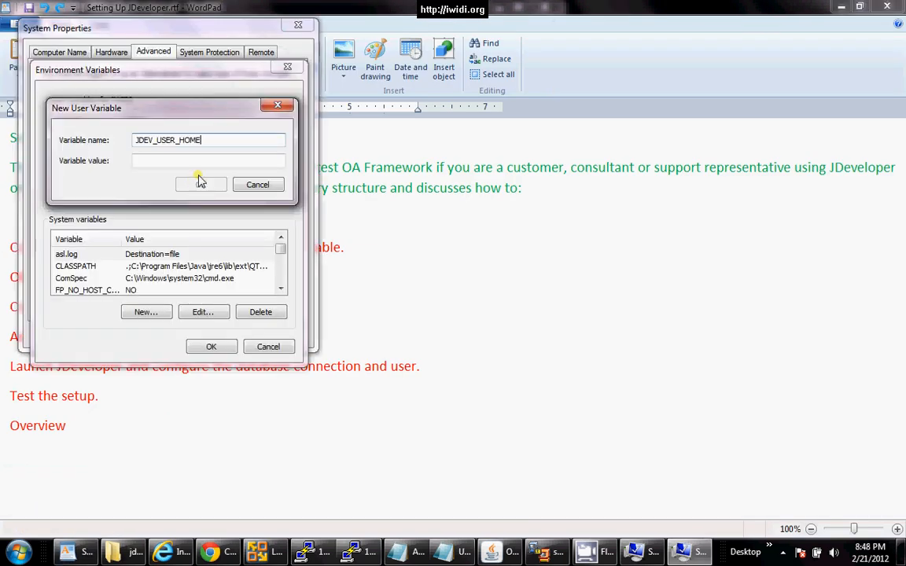
- Set the JDEV_USER_HOME variable's value to the folder path C:\JDeveloper10g\jdevhome\jdev and accept the new variable
click(203, 165)
click(126, 551)
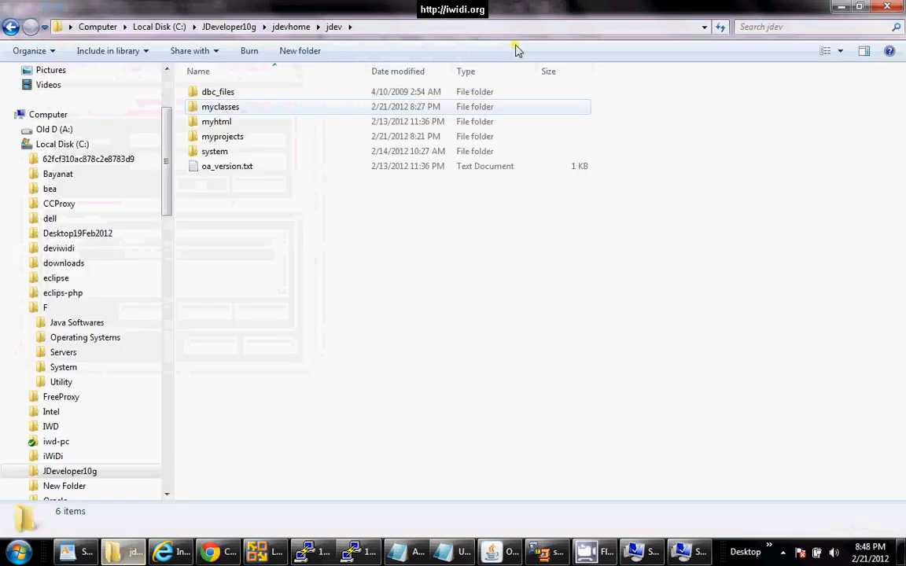
click(462, 29)
key(End)
key(alt+Tab)
key(ctrl+v)
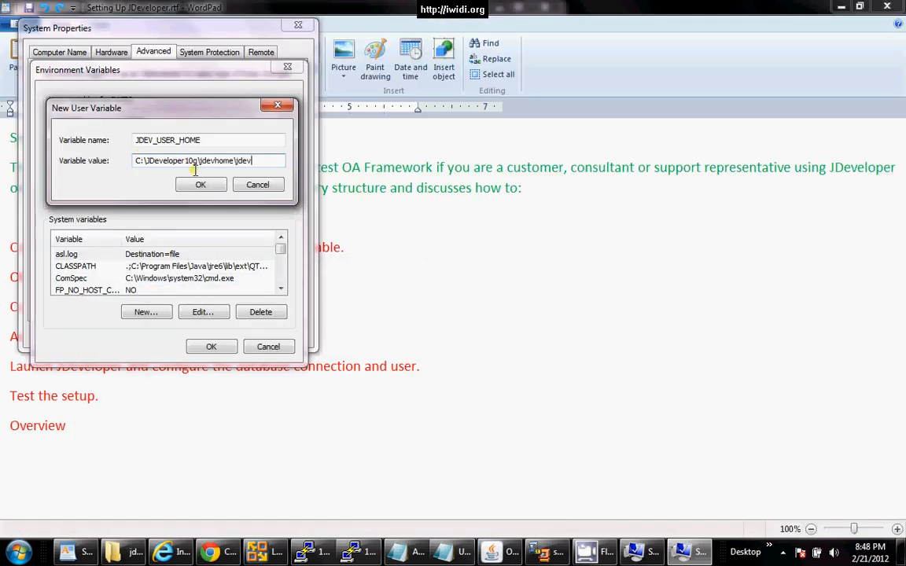
click(200, 182)
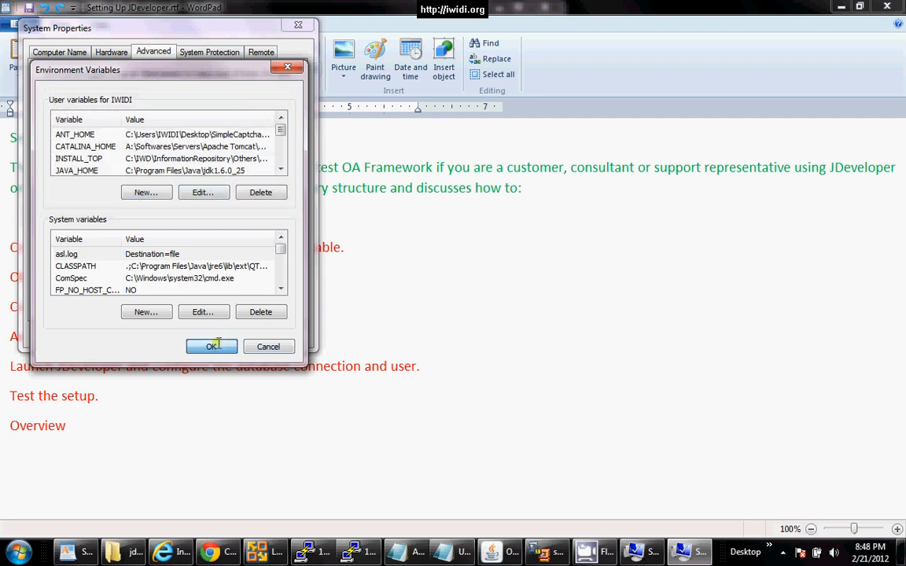
- Accept the environment variable and system property changes, then close the System window
click(210, 346)
click(170, 331)
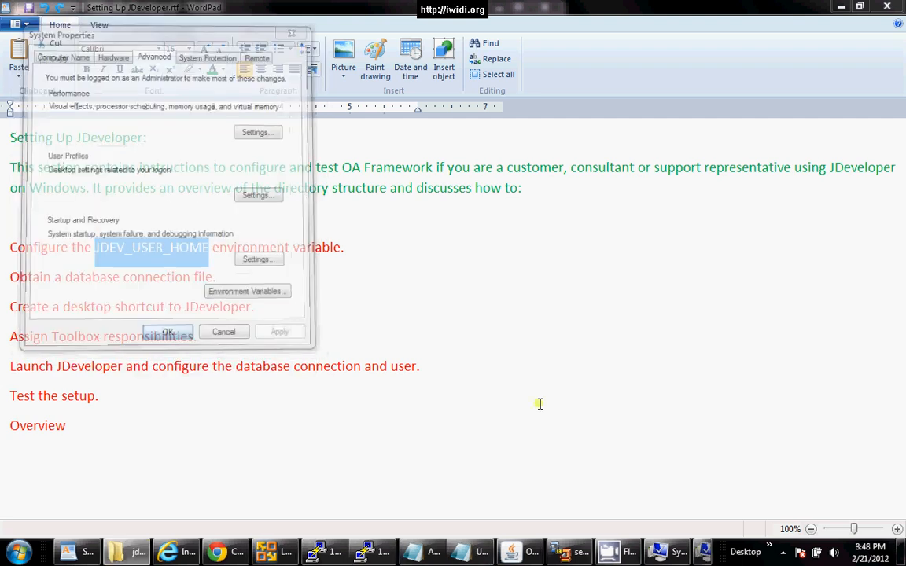
click(679, 555)
click(543, 9)
- Colour the "Configure the JDEV_USER_HOME environment variable." line green in the WordPad notes
drag(343, 246, 3, 247)
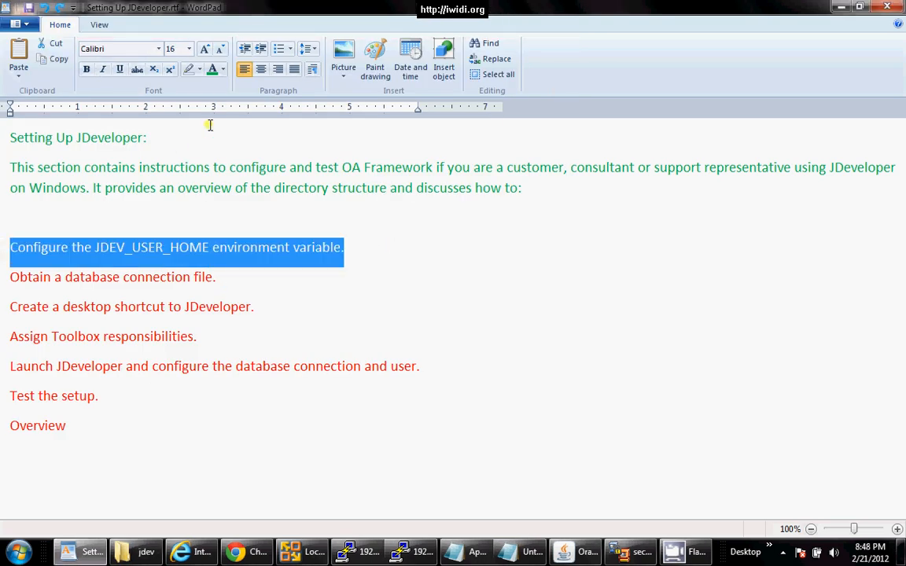
click(354, 249)
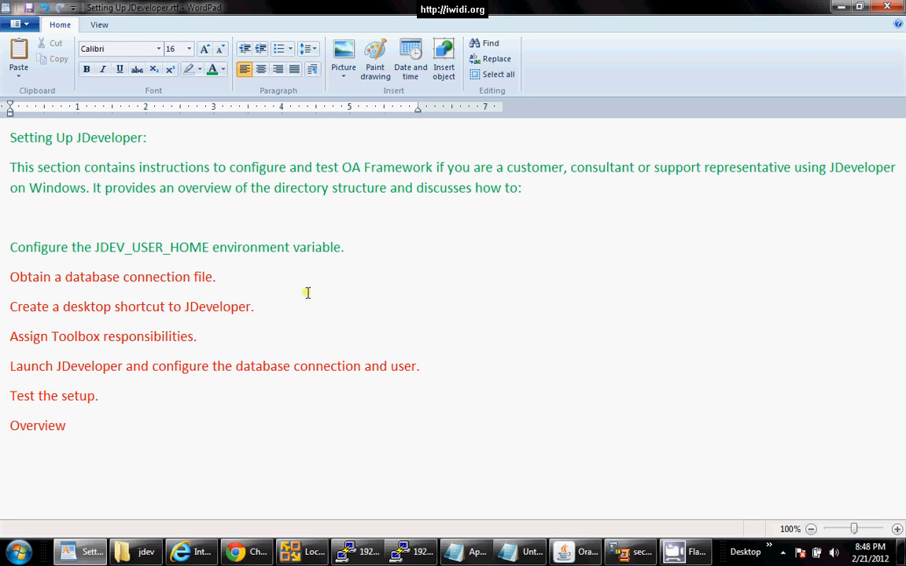
- Switch to the PuTTY session and run echo $FND_SECURE to check the secure directory's path
click(413, 551)
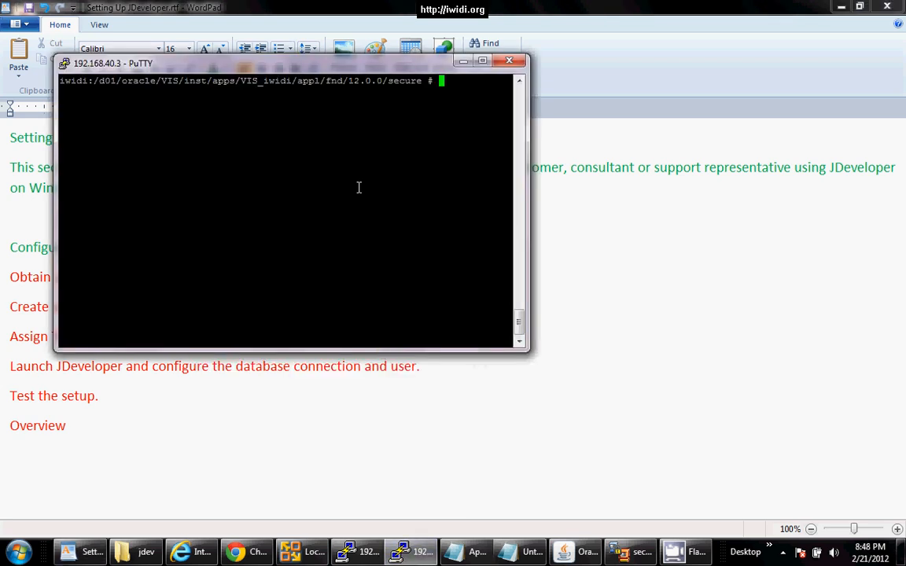
text(echo)
text($FND_SECURE)
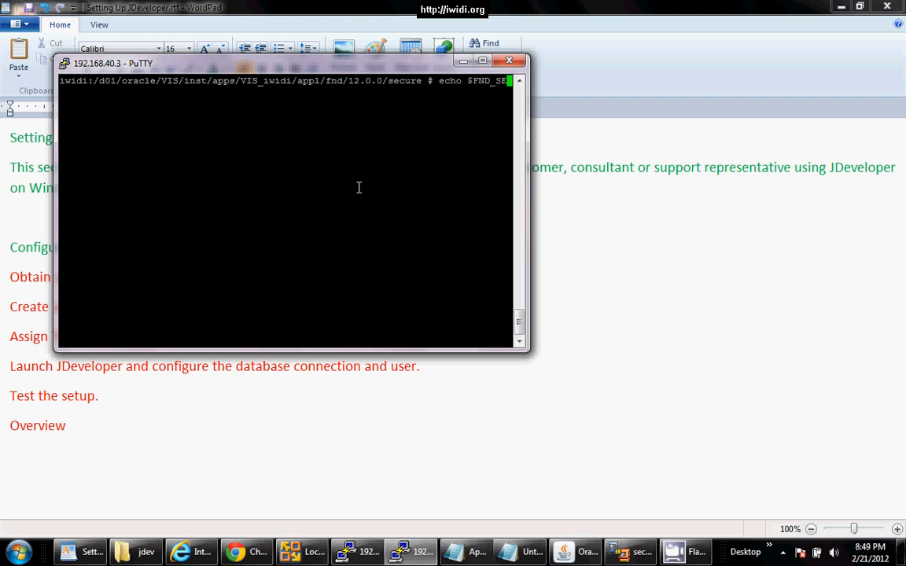
key(Return)
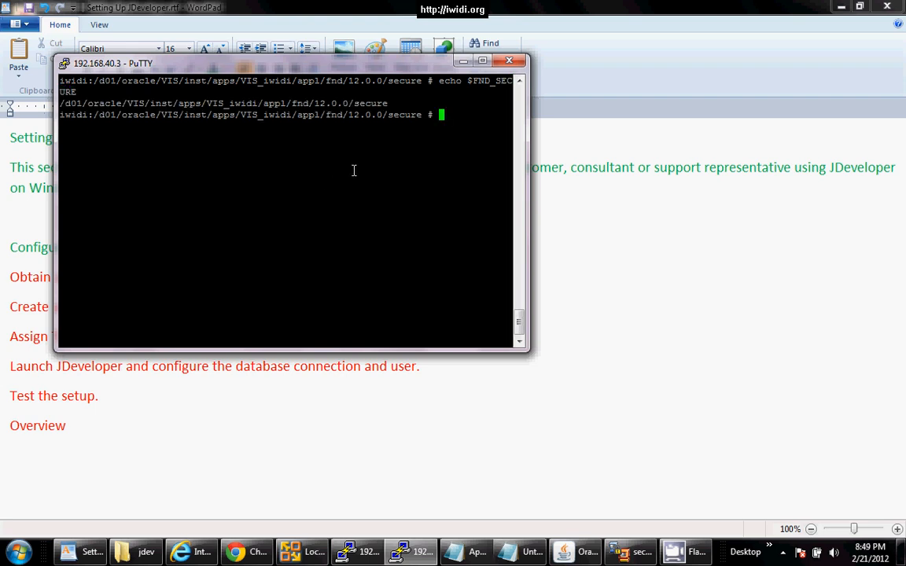
- Highlight the secure directory path echoed in PuTTY, then switch to WinSCP and compare it with the remote directory
drag(390, 101, 67, 103)
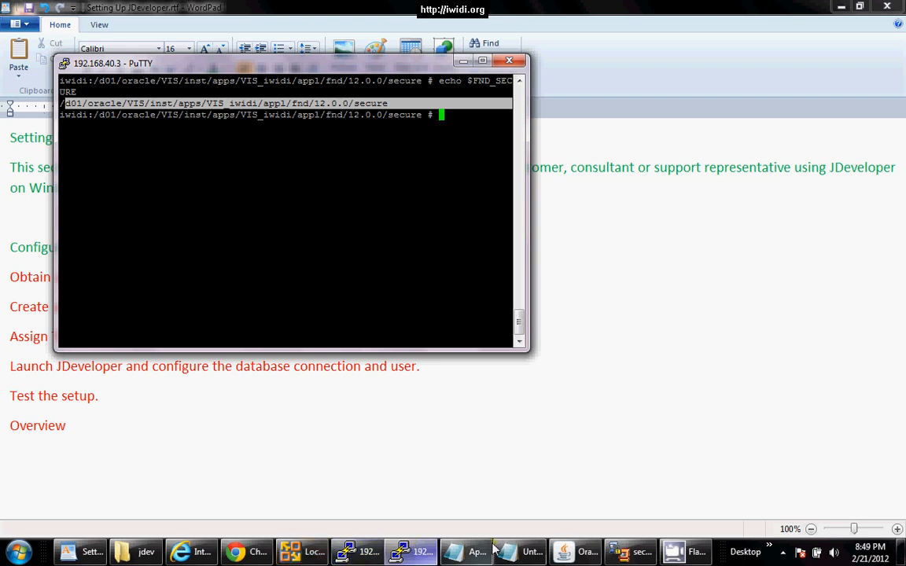
click(633, 552)
click(631, 102)
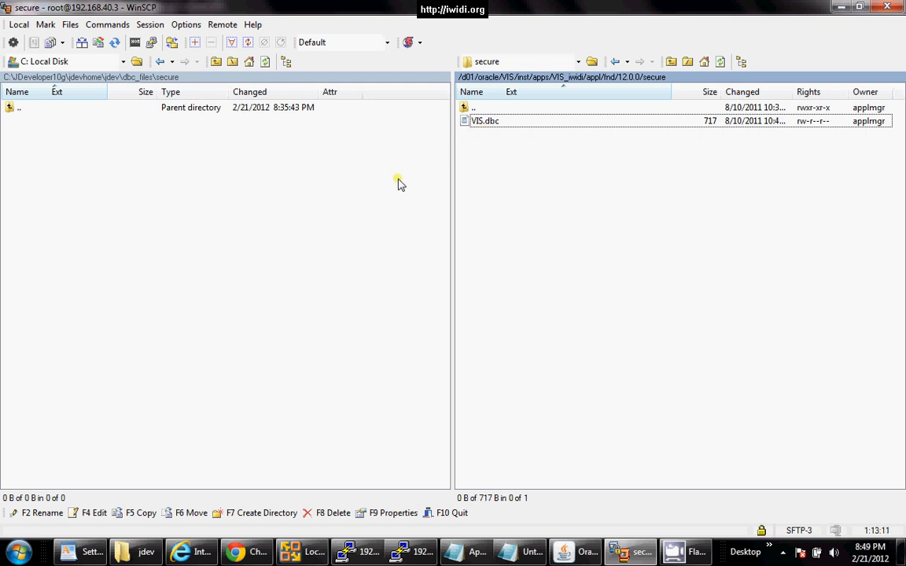
- Switch to Windows Explorer and check the contents of the dbc_files\secure folder under jdev, then minimize the window
click(135, 551)
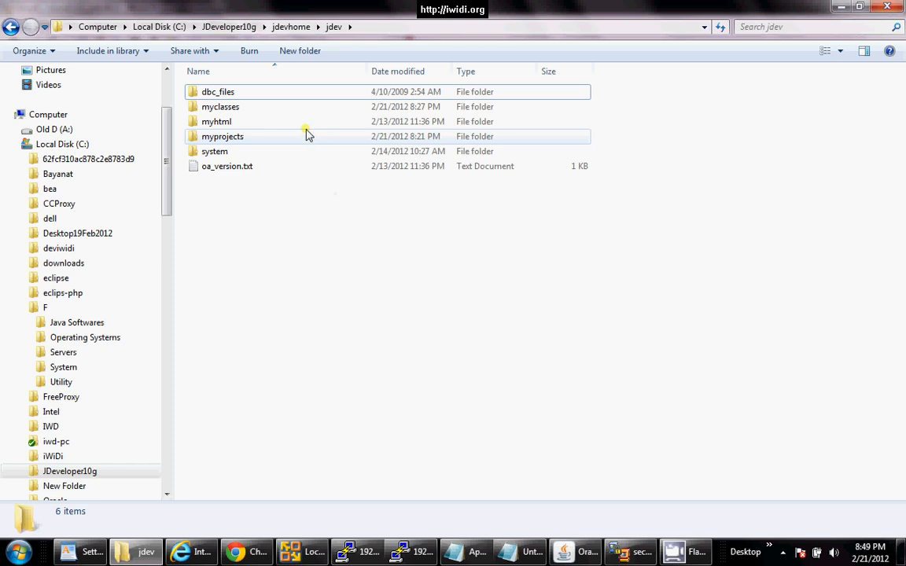
click(346, 28)
double_click(245, 93)
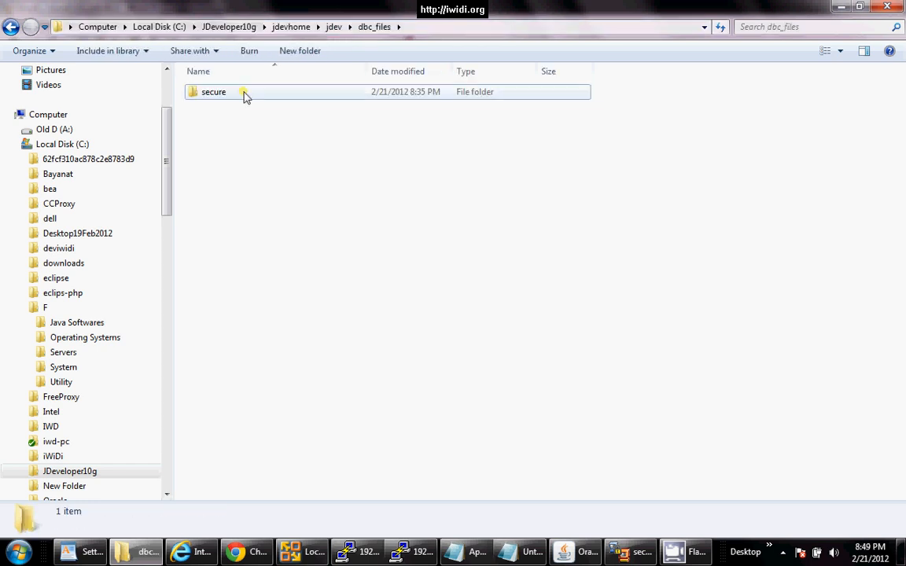
double_click(243, 94)
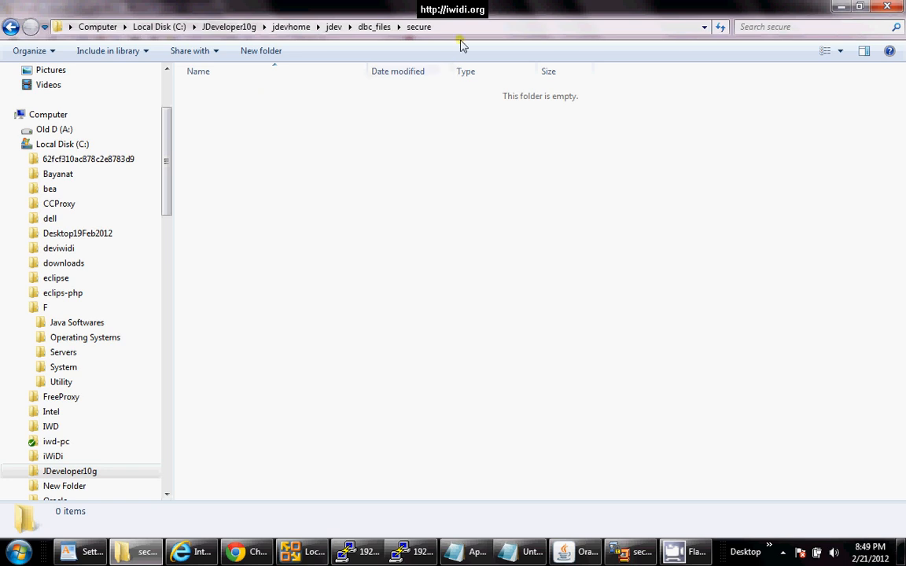
click(519, 26)
click(838, 8)
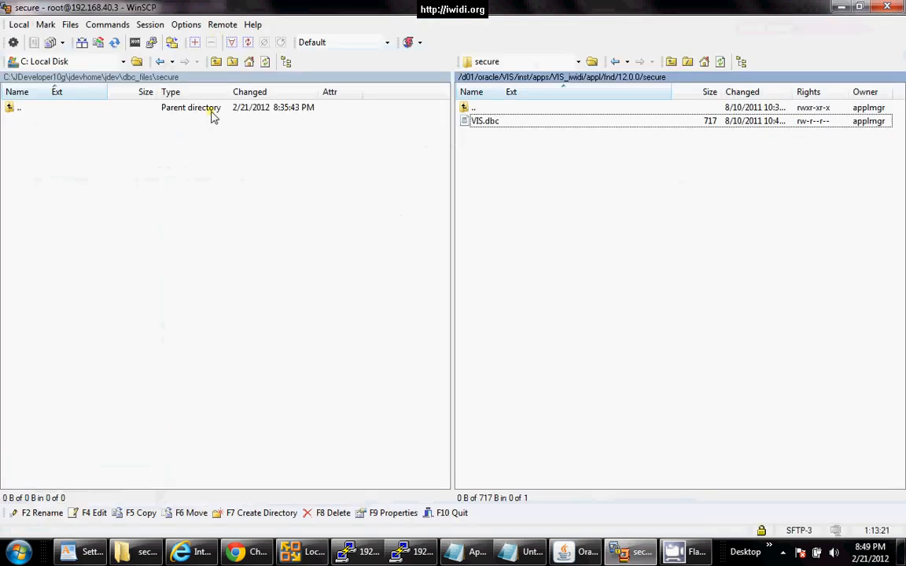
- Copy VIS.dbc from the remote secure directory to the local C:\JDeveloper10g\jdevhome\jdev\dbc_files\secure folder with WinSCP
click(85, 79)
drag(476, 121, 264, 147)
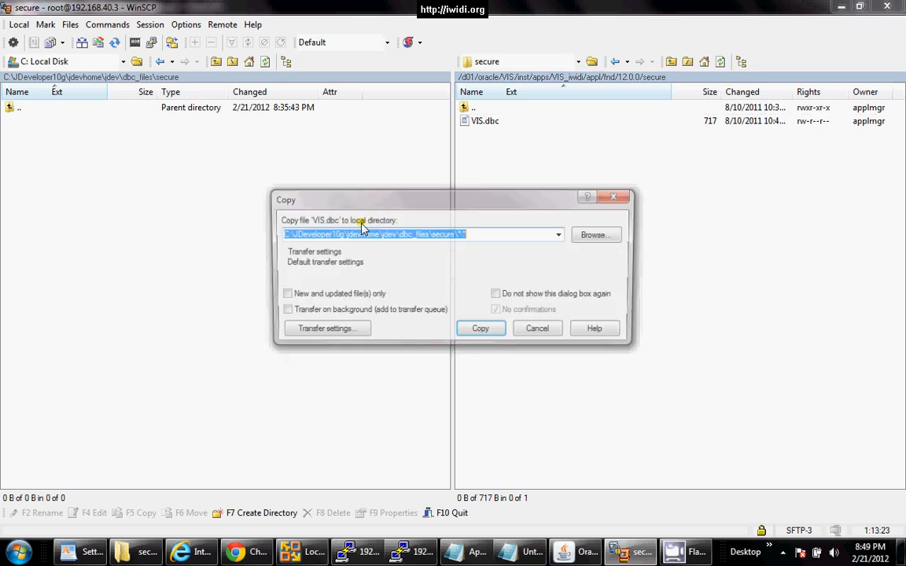
click(302, 331)
click(311, 363)
click(479, 330)
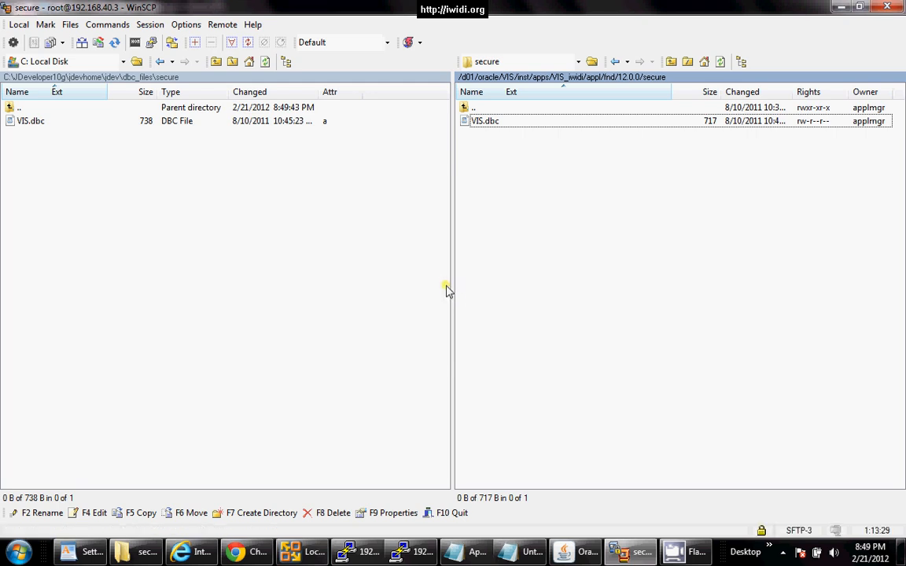
- Colour the "Obtain a database connection file." line green in the WordPad notes, then minimize WordPad
click(88, 551)
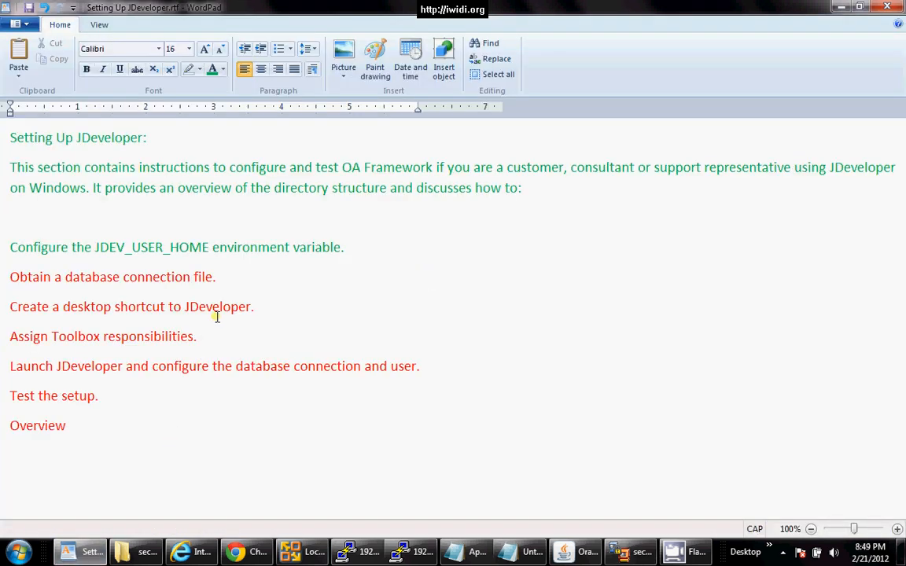
click(3, 281)
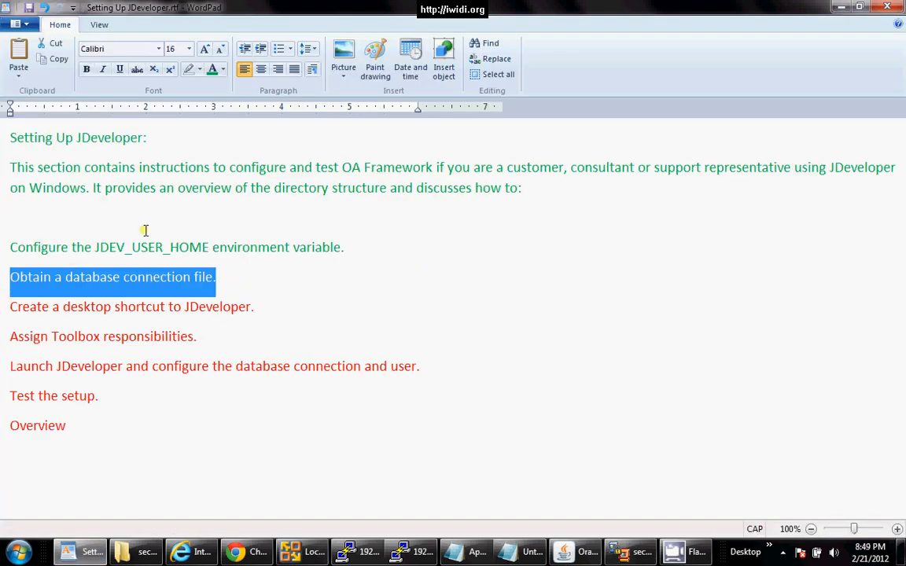
click(394, 250)
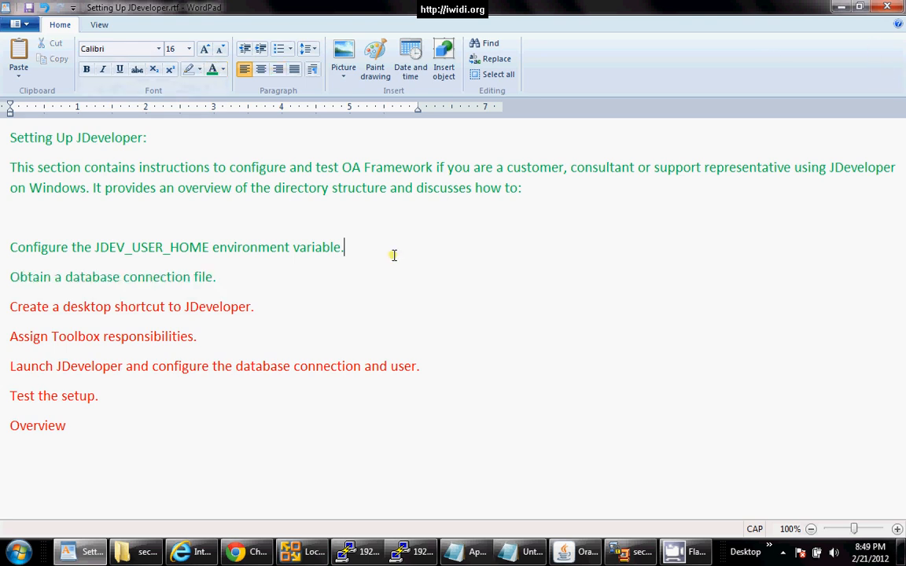
click(841, 7)
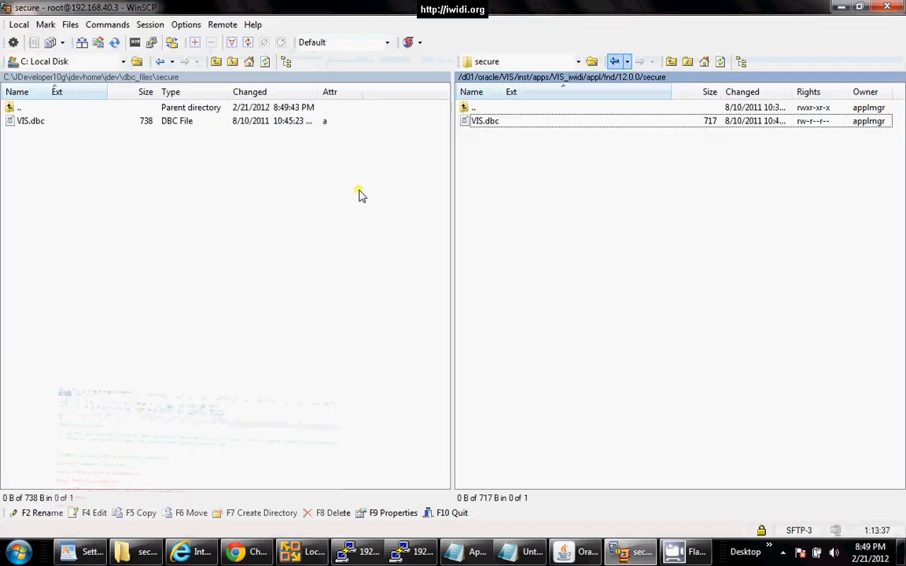
- Open the local copy of VIS.dbc in WinSCP's editor, review its database connection settings, and close it
click(19, 127)
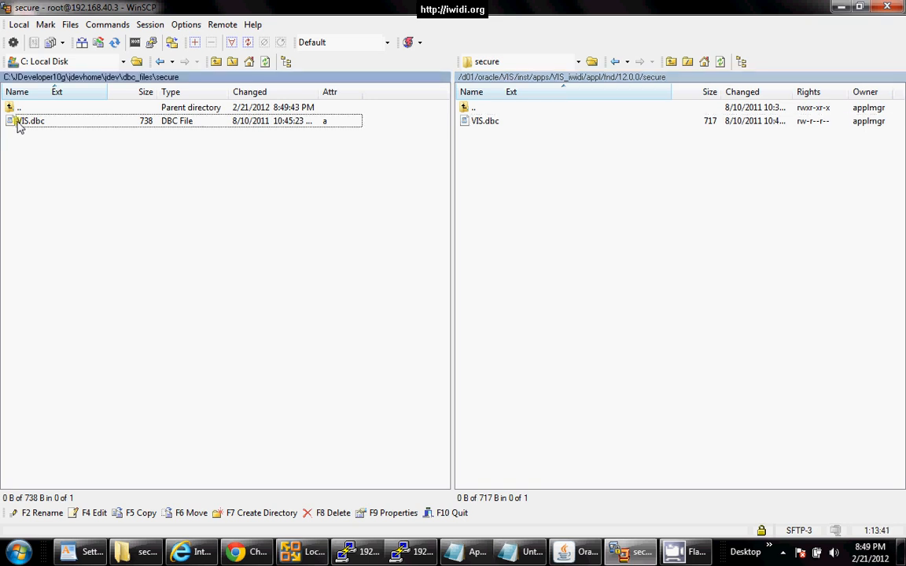
double_click(20, 124)
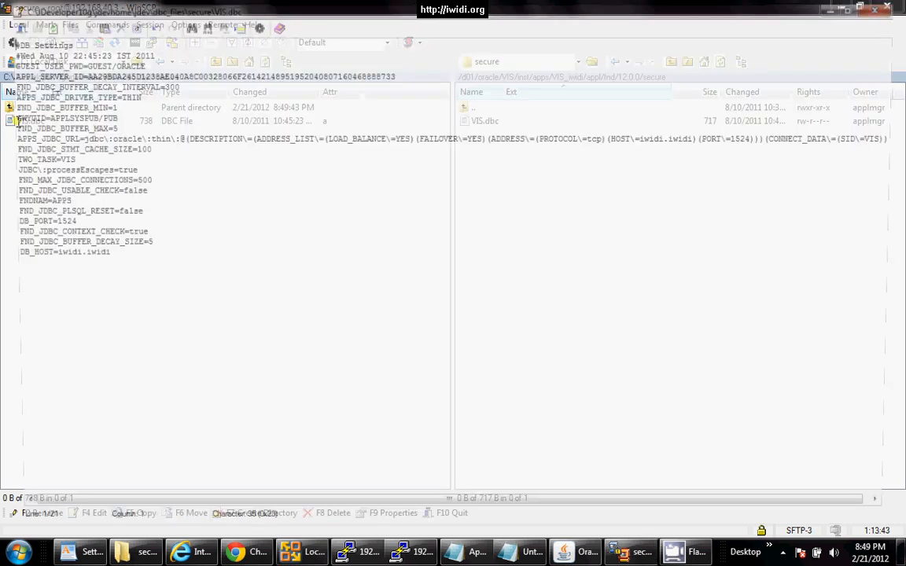
drag(107, 260, 8, 45)
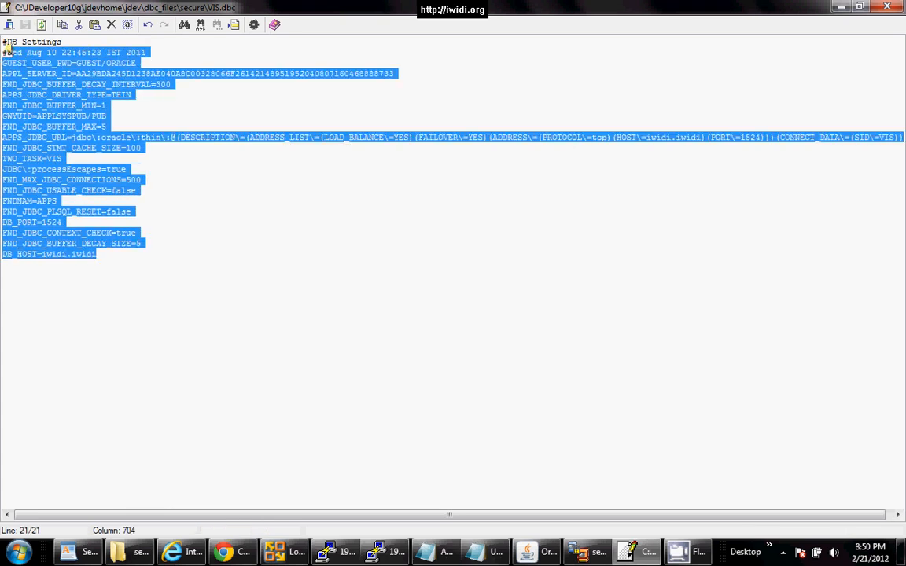
click(120, 105)
drag(57, 85, 80, 243)
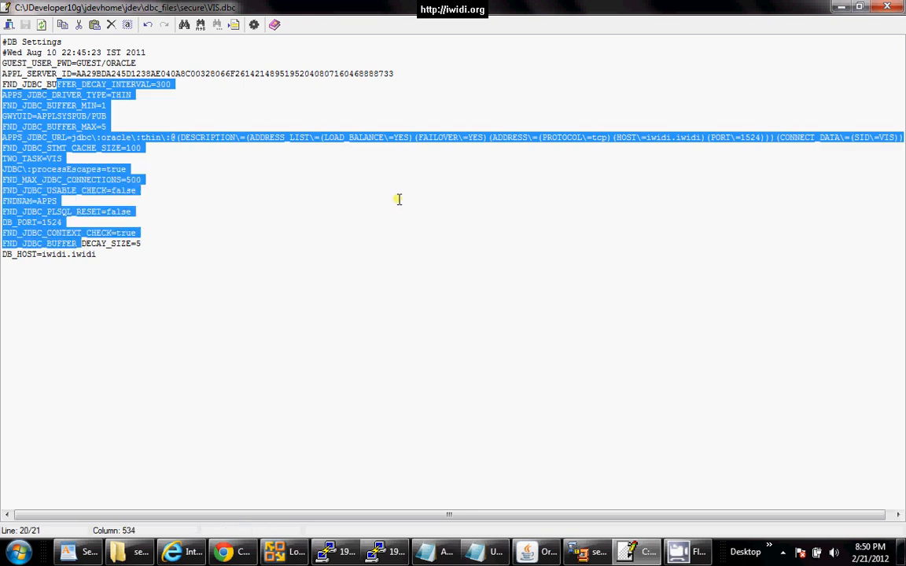
click(397, 143)
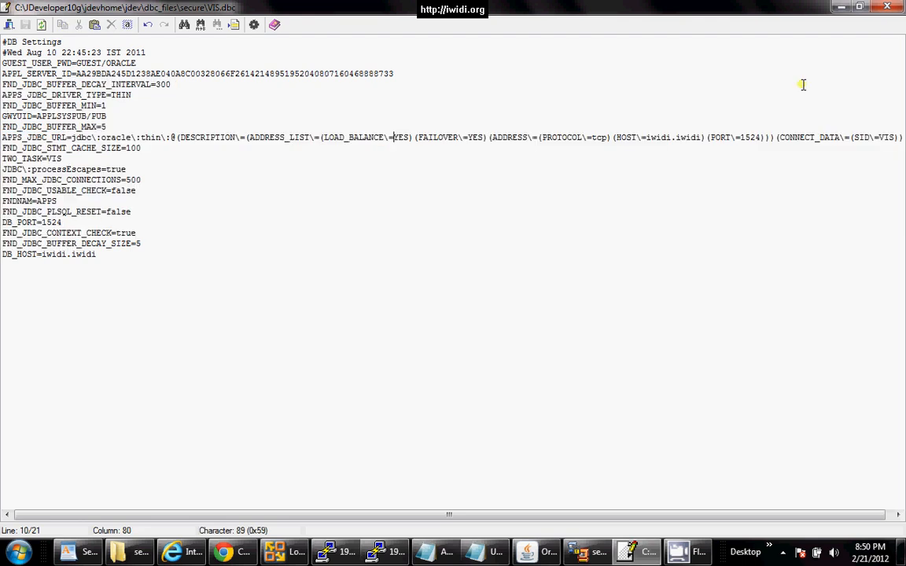
click(889, 7)
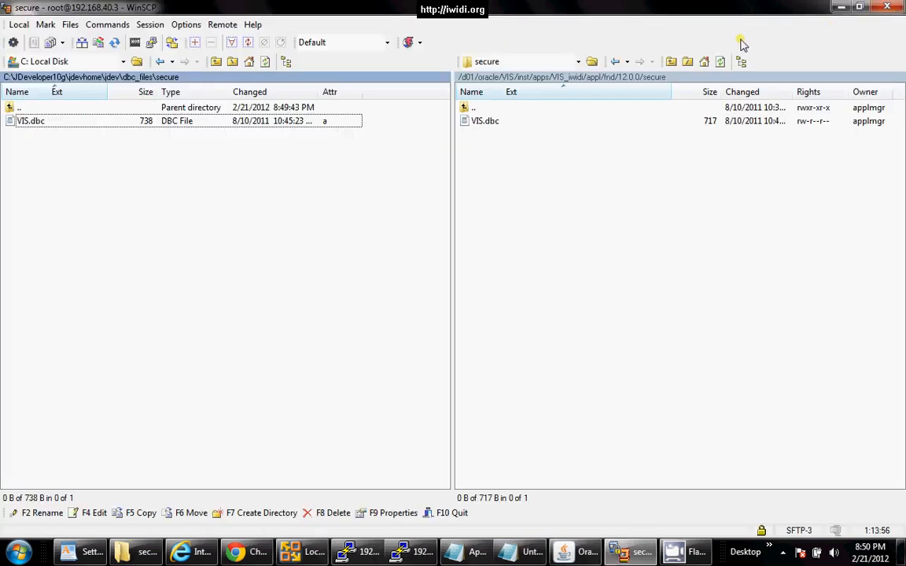
- Minimize WinSCP and PuTTY, review the "Create a desktop shortcut to JDeveloper." item in the WordPad notes, and return to the desktop
click(841, 7)
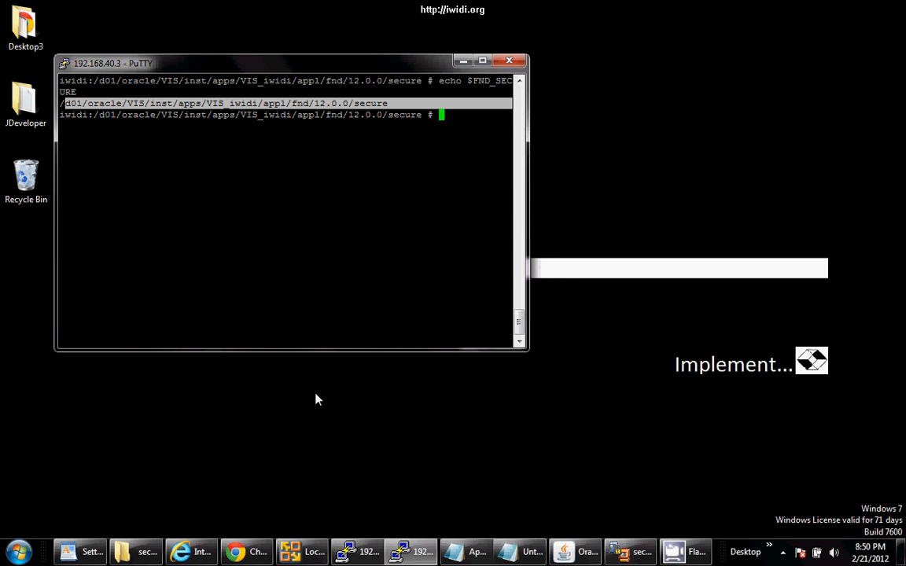
click(462, 60)
click(85, 551)
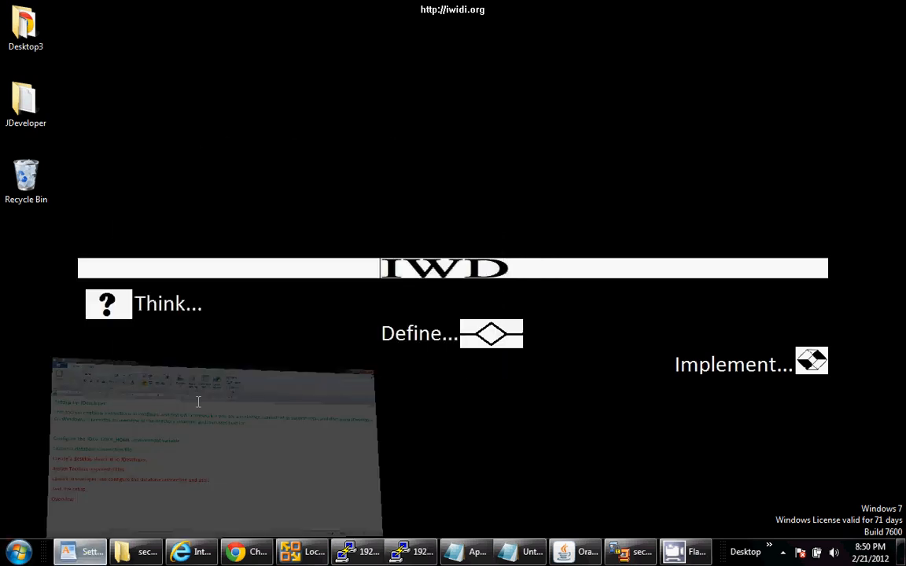
drag(299, 309, 4, 303)
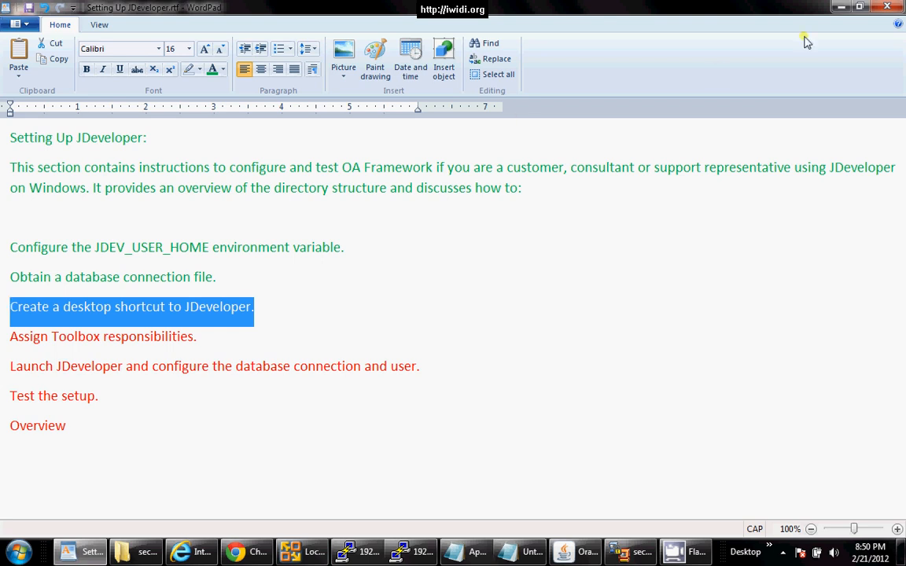
click(840, 7)
drag(96, 243, 47, 302)
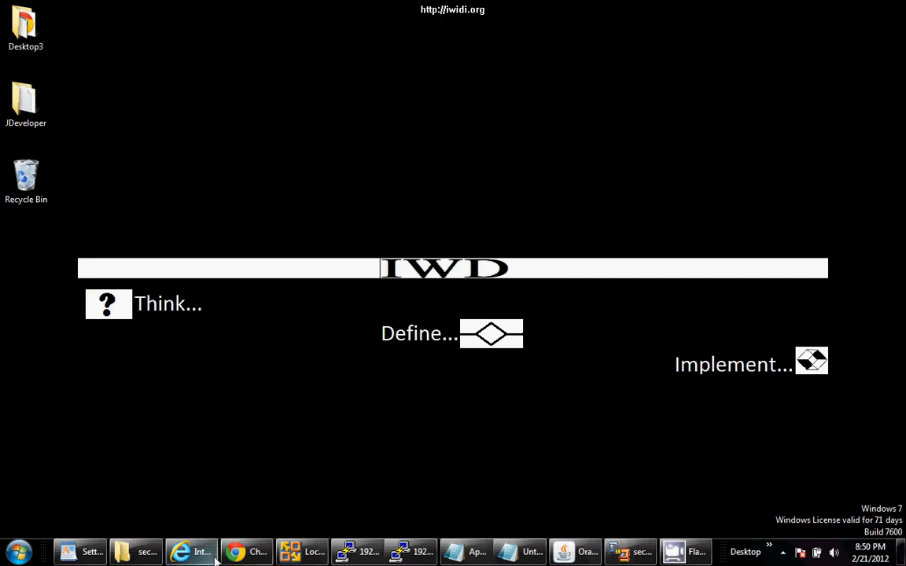
- Open the C:\JDeveloper10g\jdevbin\jdev\bin folder in Windows Explorer
click(144, 552)
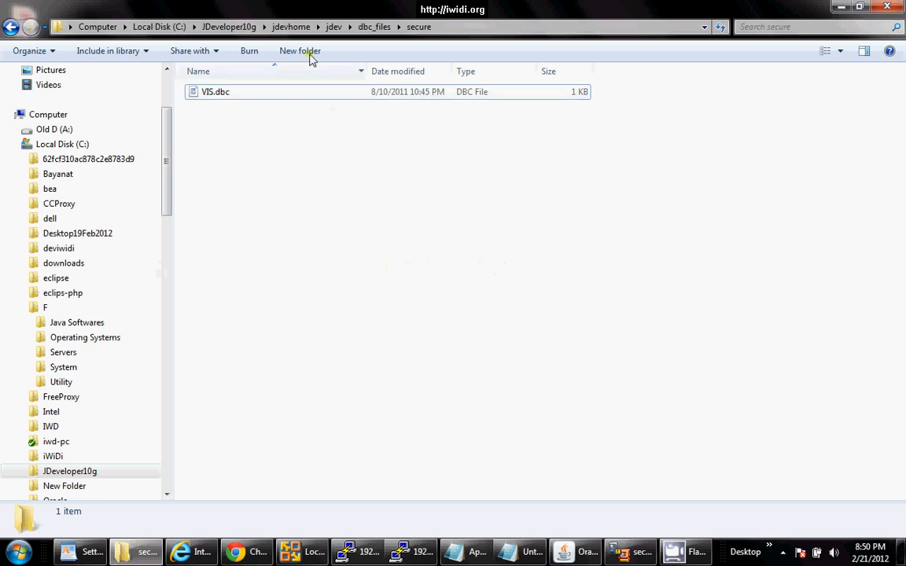
click(286, 28)
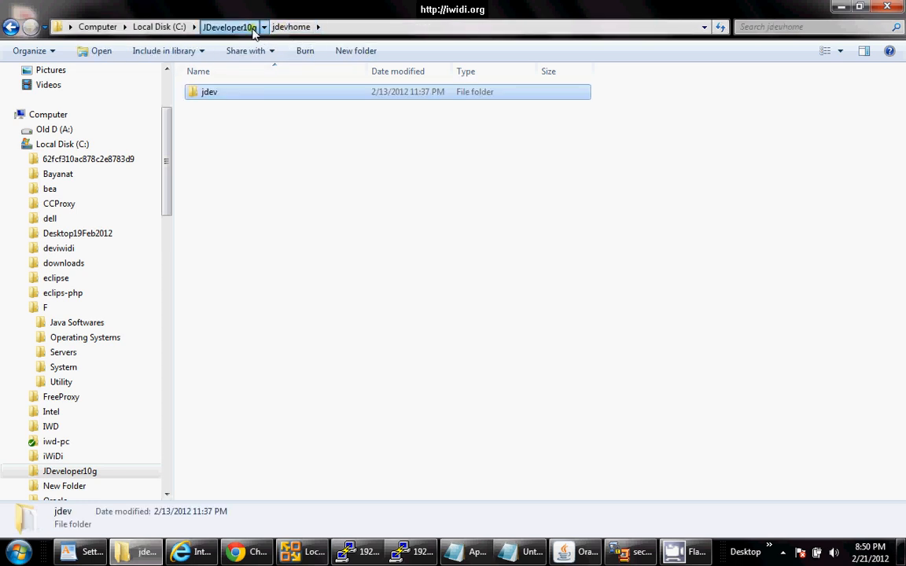
click(229, 27)
double_click(254, 93)
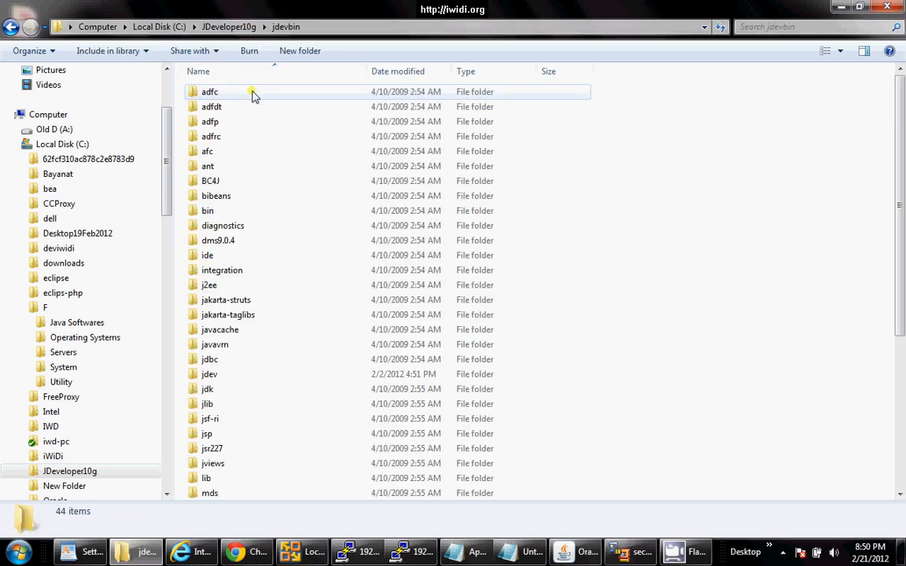
click(266, 195)
text(jdev)
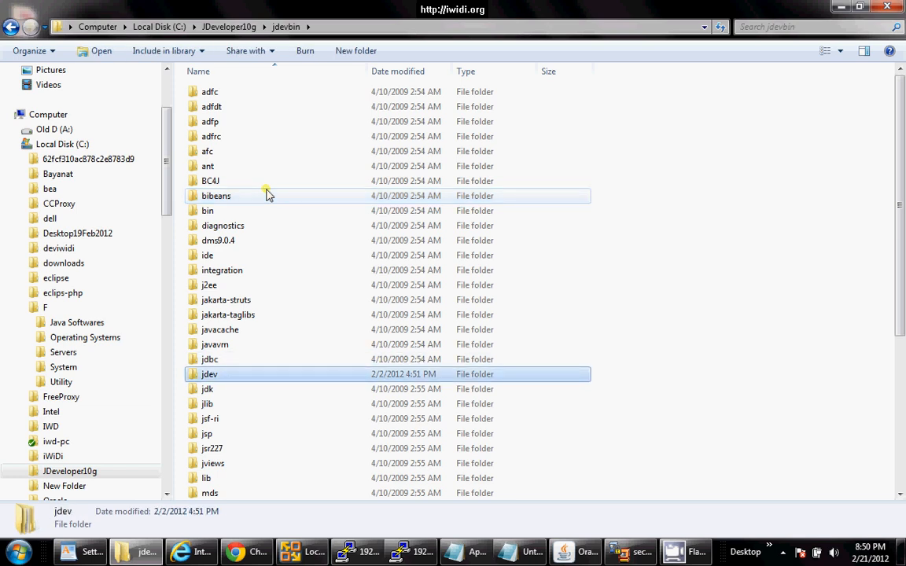
key(Return)
text(bin)
key(Return)
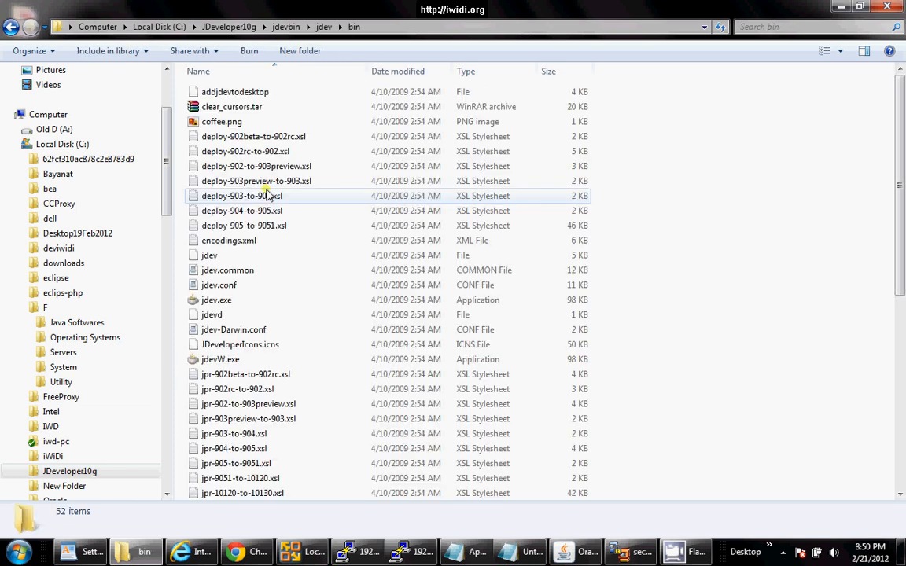
- Create a desktop shortcut to jdevW.exe, then minimize the Explorer window
click(228, 301)
click(233, 361)
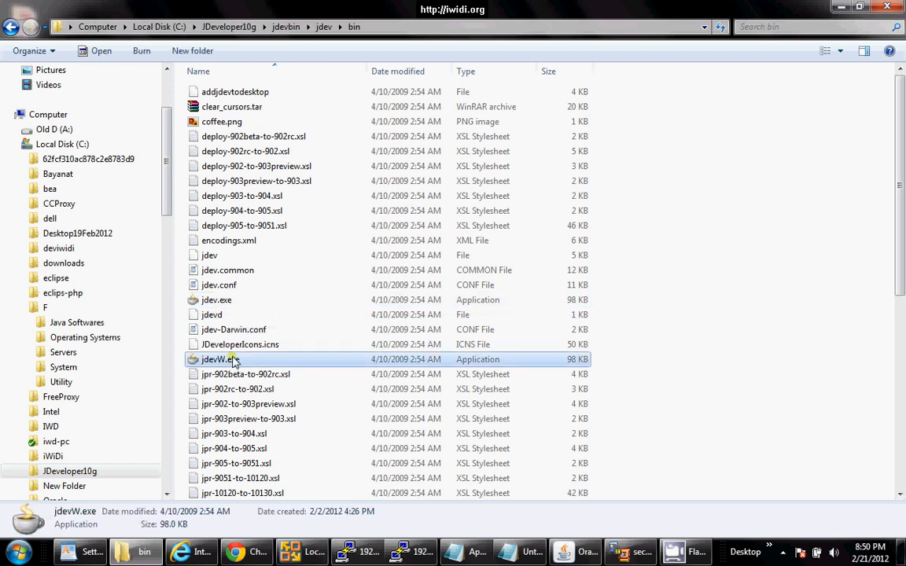
click(238, 300)
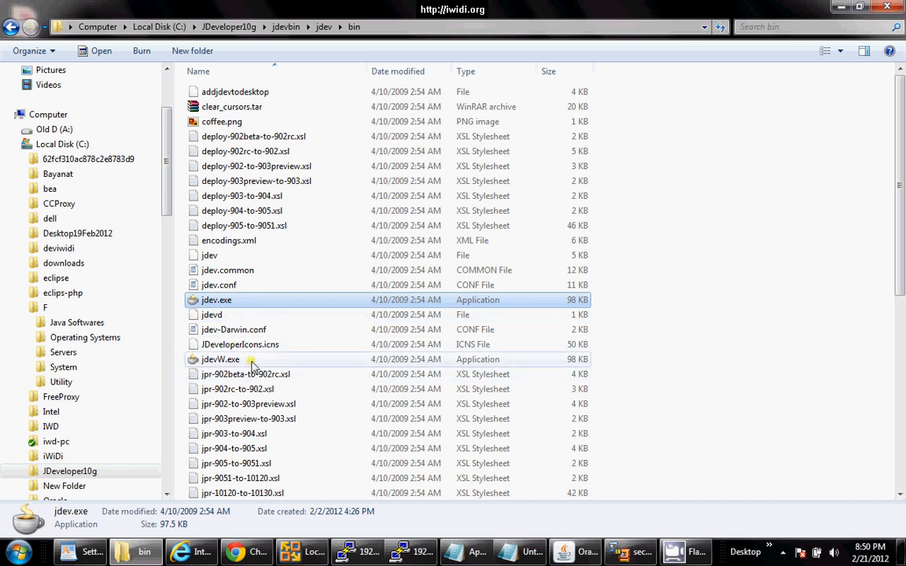
click(250, 360)
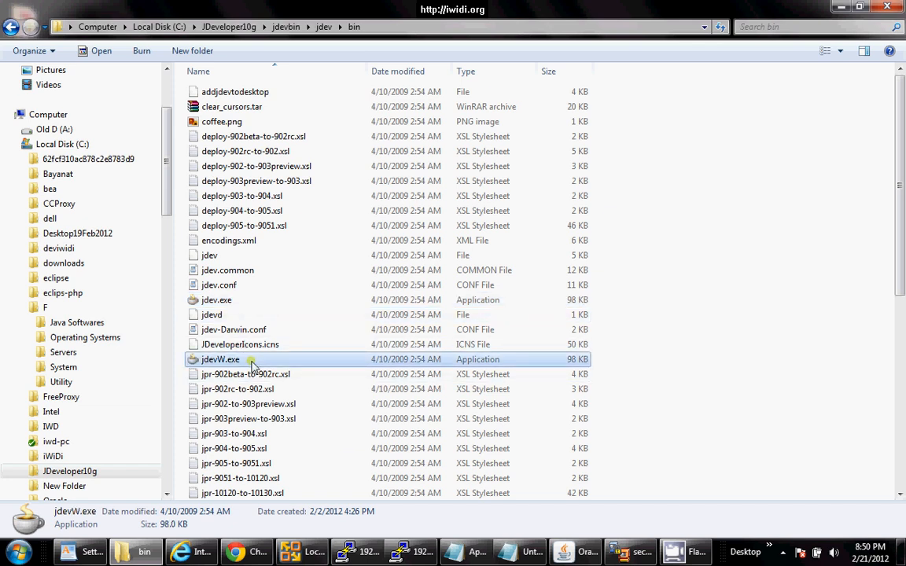
click(248, 302)
click(244, 359)
right_click(244, 359)
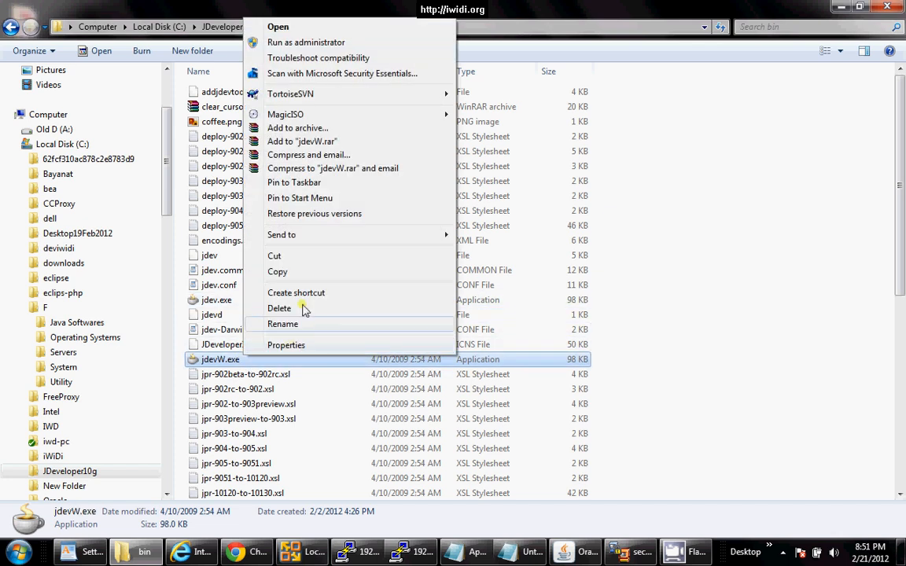
mouse_move(340, 236)
click(491, 266)
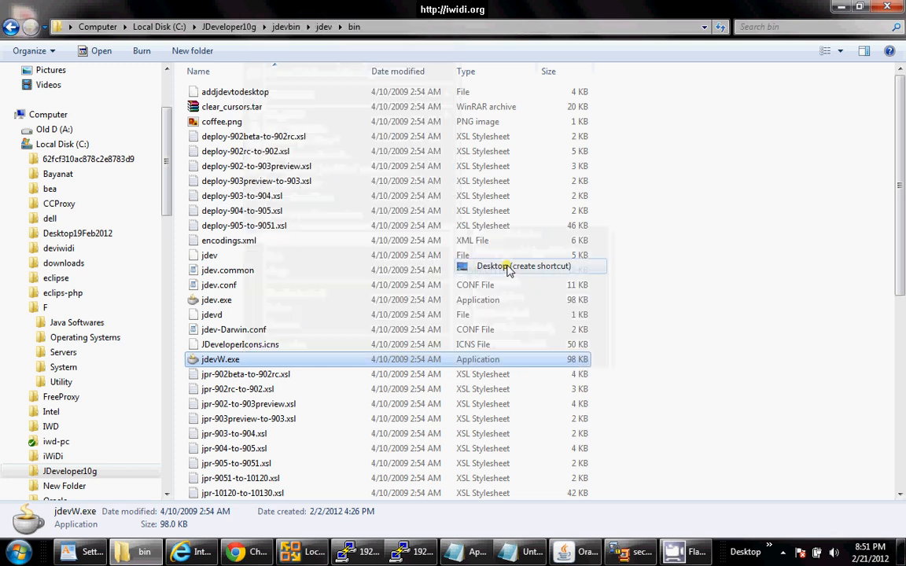
click(842, 8)
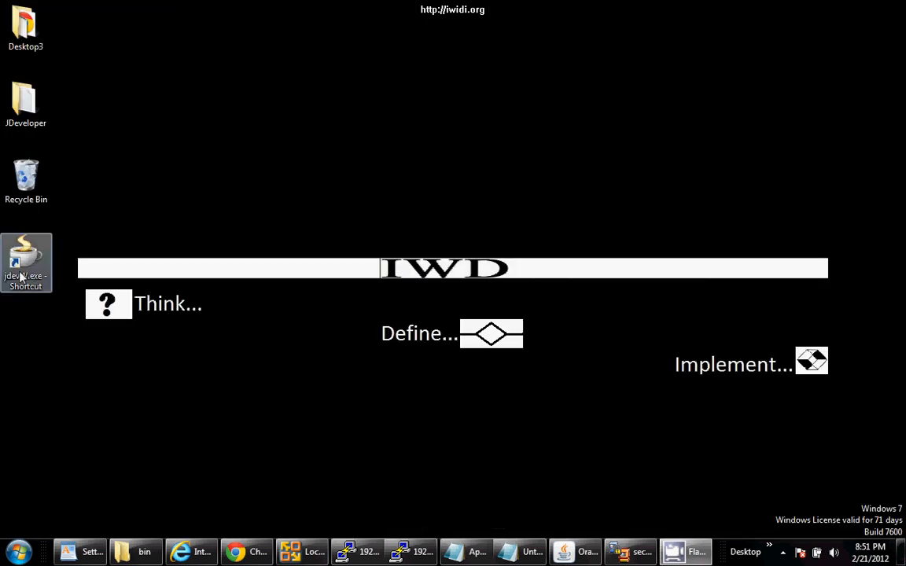
- Colour the "Create a desktop shortcut to JDeveloper." line green in the WordPad notes
click(83, 551)
click(224, 306)
drag(250, 315, 14, 309)
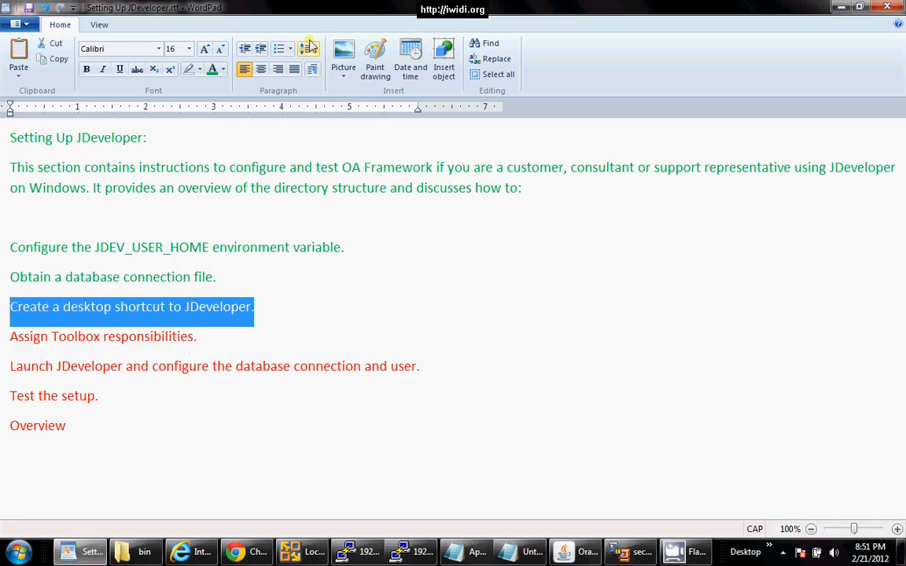
click(212, 70)
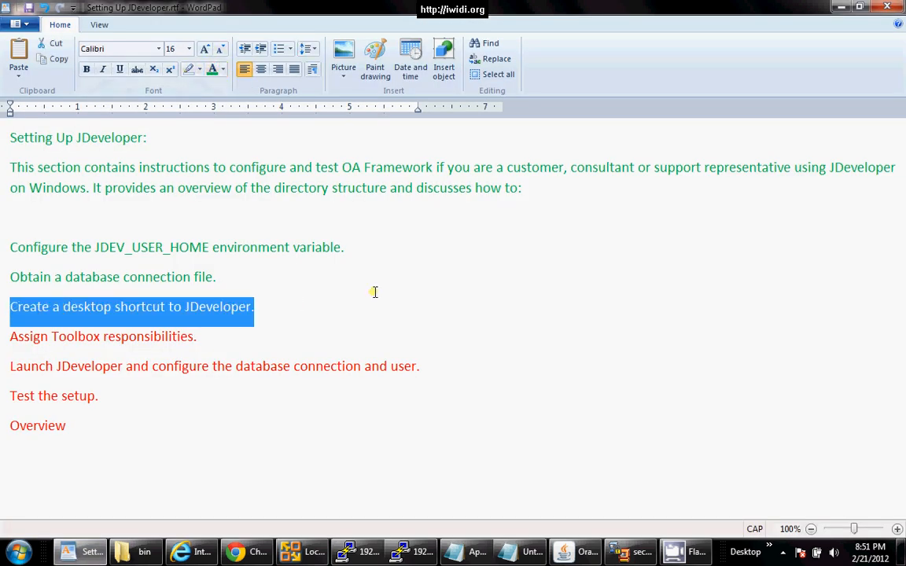
- Review the "Assign Toolbox responsibilities." item, then examine the logged-in user's OA Framework ToolBox responsibilities on the Oracle Applications home page in Chrome
click(314, 307)
drag(221, 334, 38, 337)
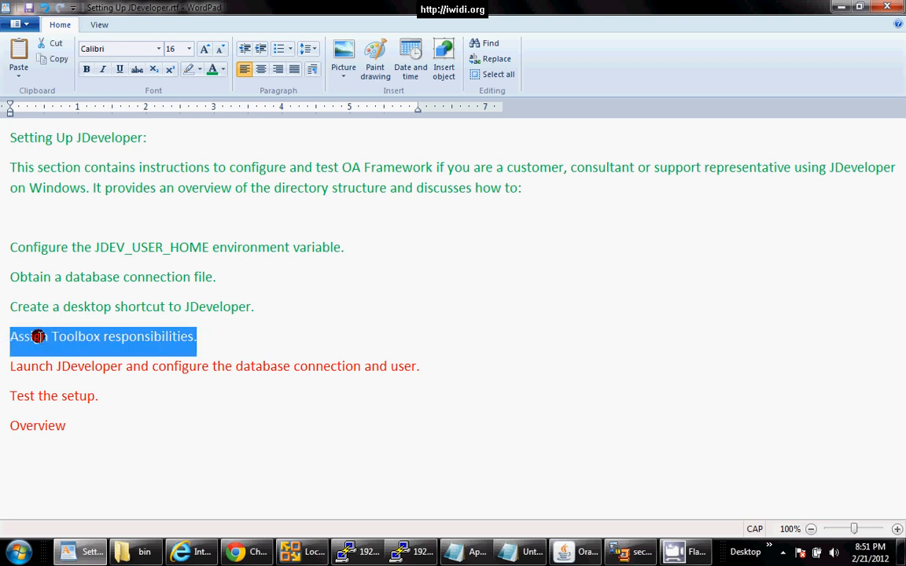
click(208, 336)
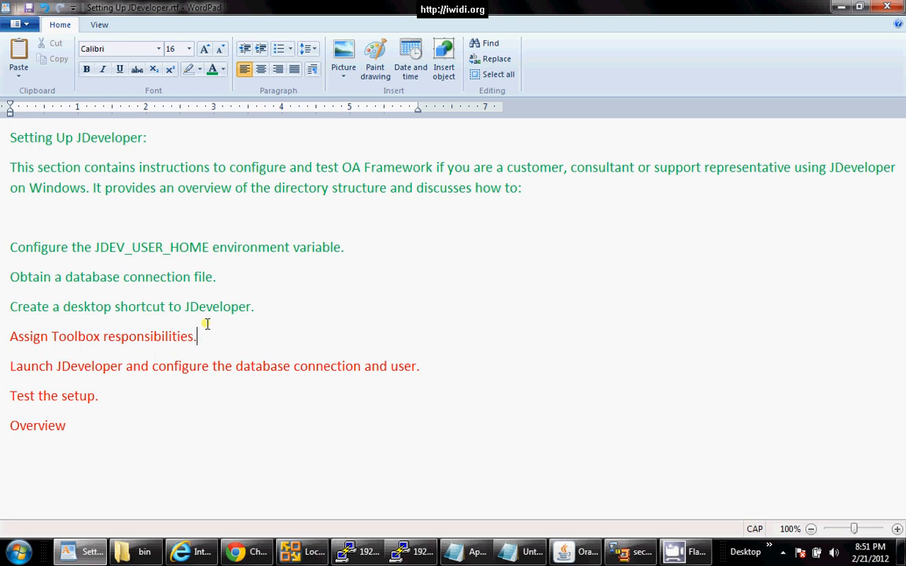
click(240, 551)
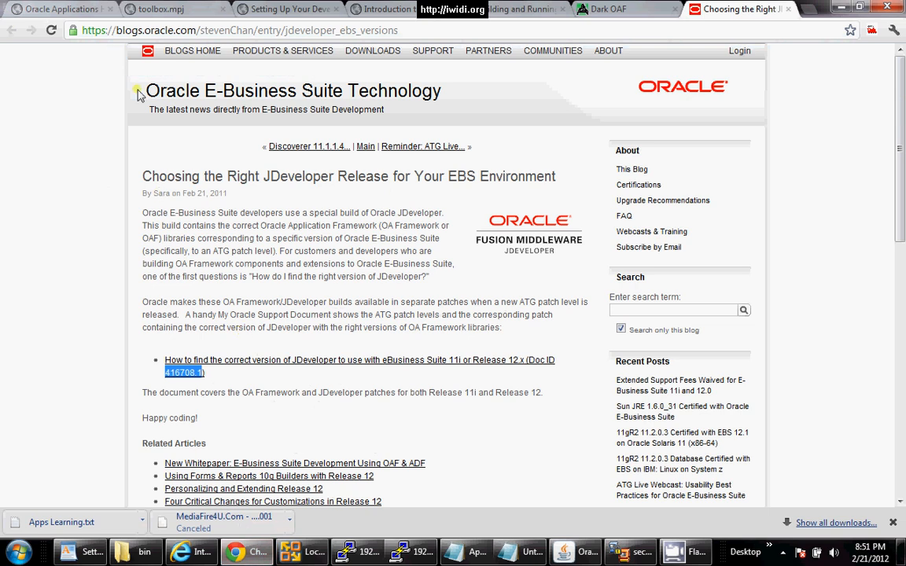
click(91, 9)
drag(887, 91, 901, 88)
drag(189, 192, 32, 181)
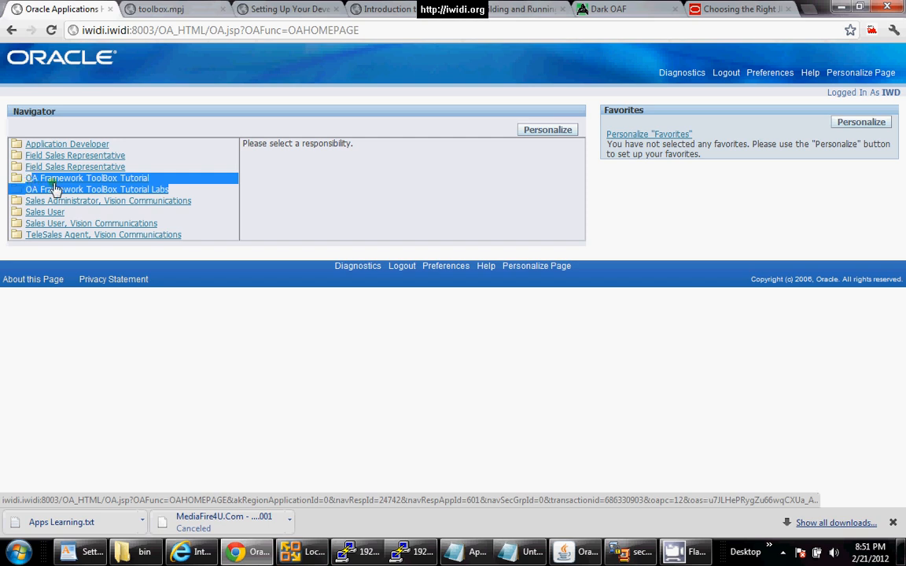
drag(173, 189, 31, 178)
double_click(889, 93)
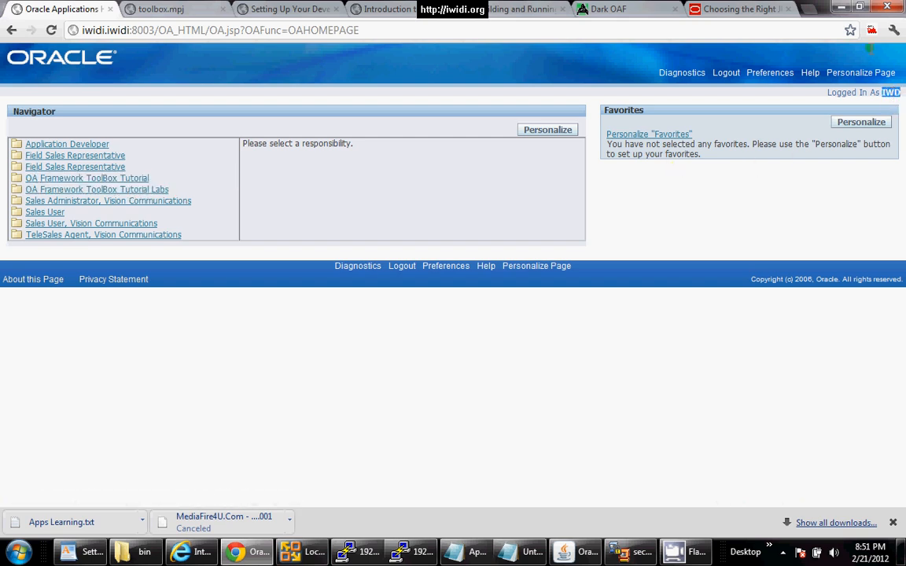
click(840, 6)
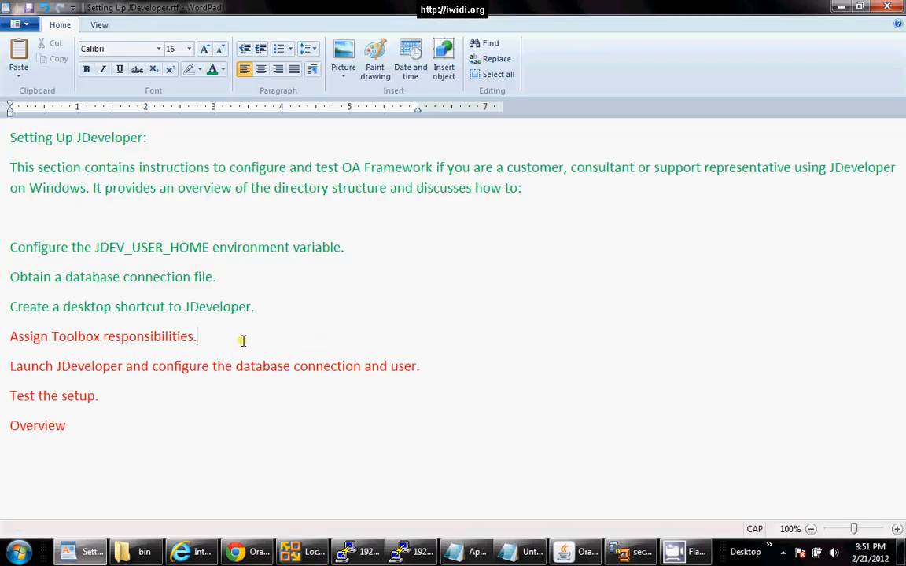
- Colour the "Assign Toolbox responsibilities." line green in the WordPad notes and minimize WordPad
drag(240, 339, 3, 337)
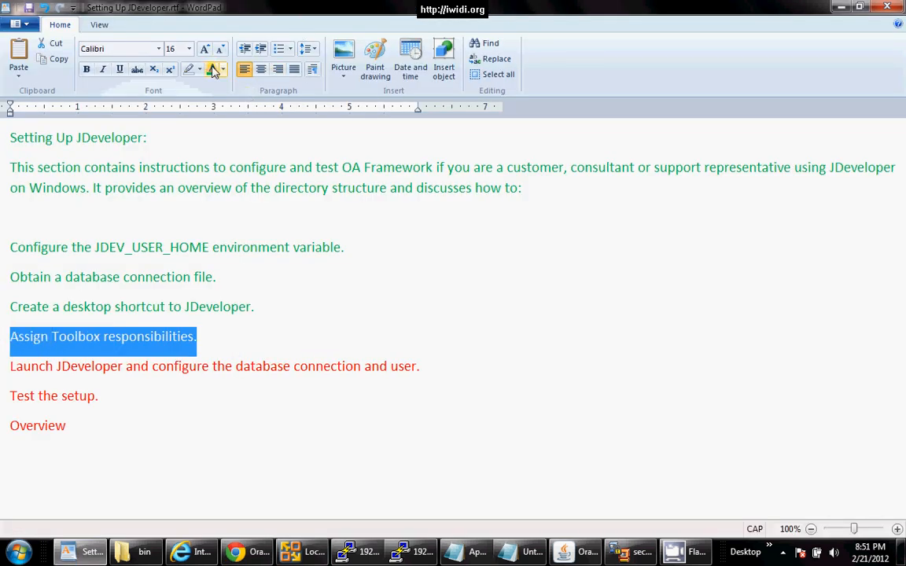
click(283, 331)
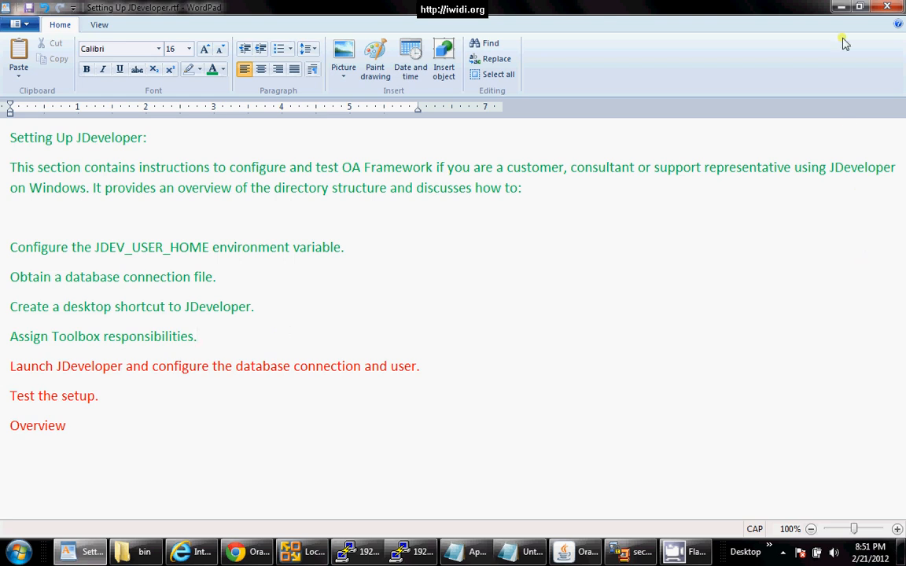
click(840, 7)
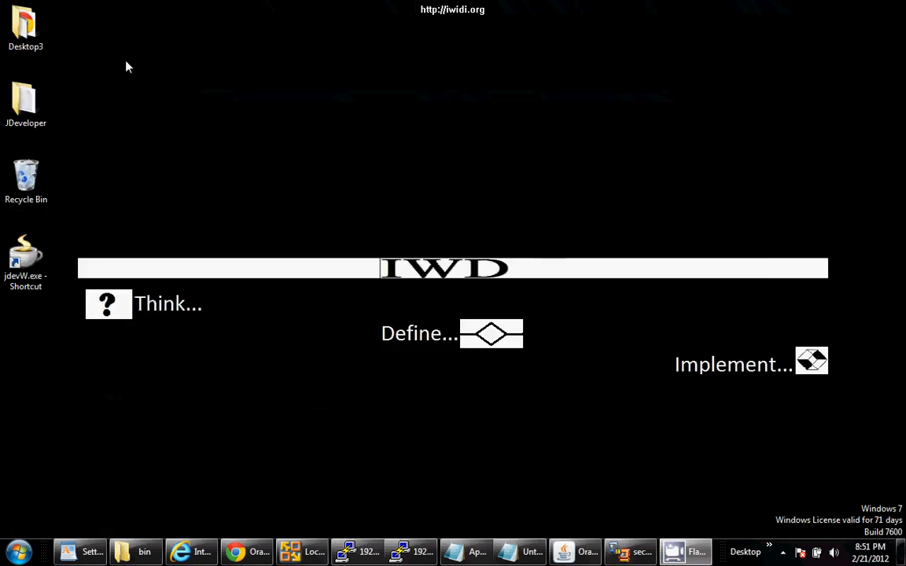
- Launch JDeveloper from the jdevW.exe desktop shortcut, dismissing the colour scheme notification and the Tip of the Day
click(31, 236)
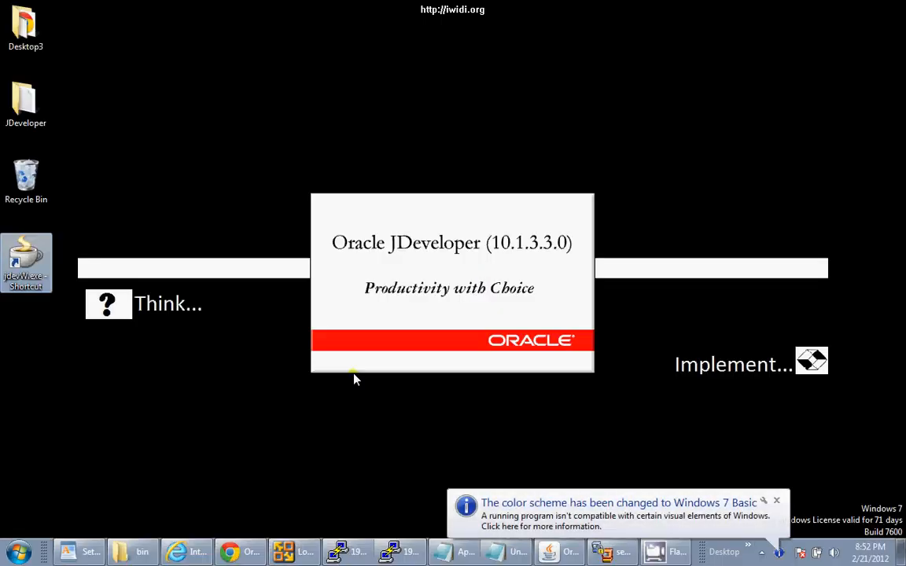
click(777, 502)
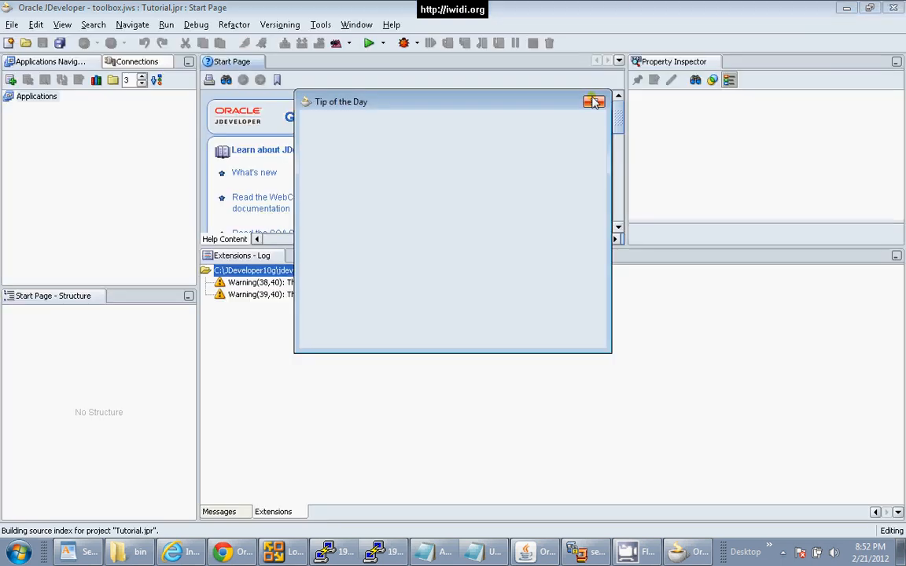
click(594, 102)
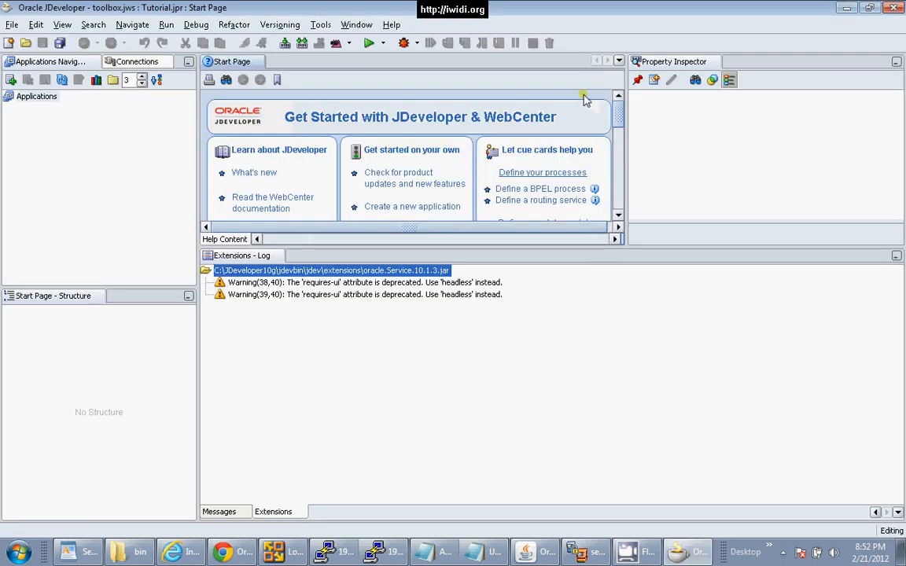
click(31, 97)
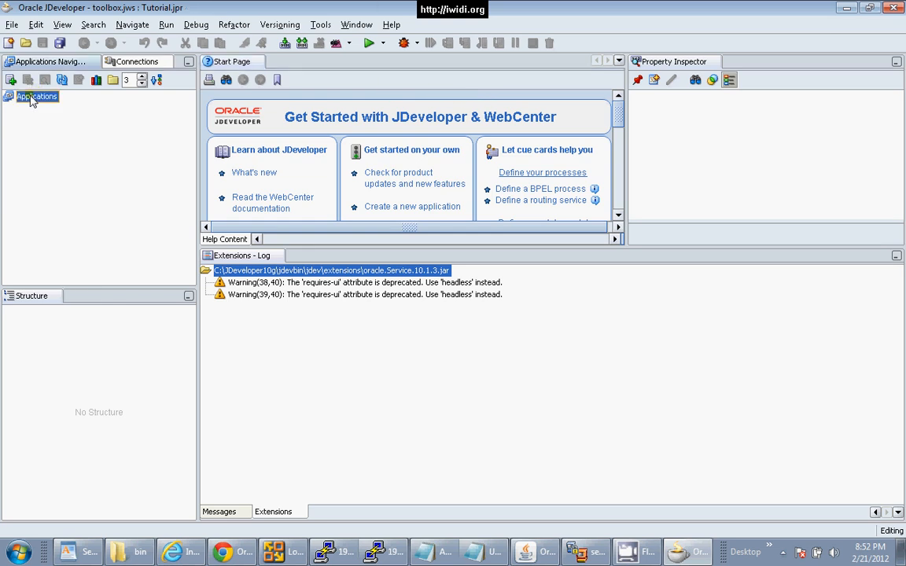
- Colour "Launch JDeveloper" green in the WordPad notes, highlight "and configure the database connection", and return to JDeveloper
click(85, 553)
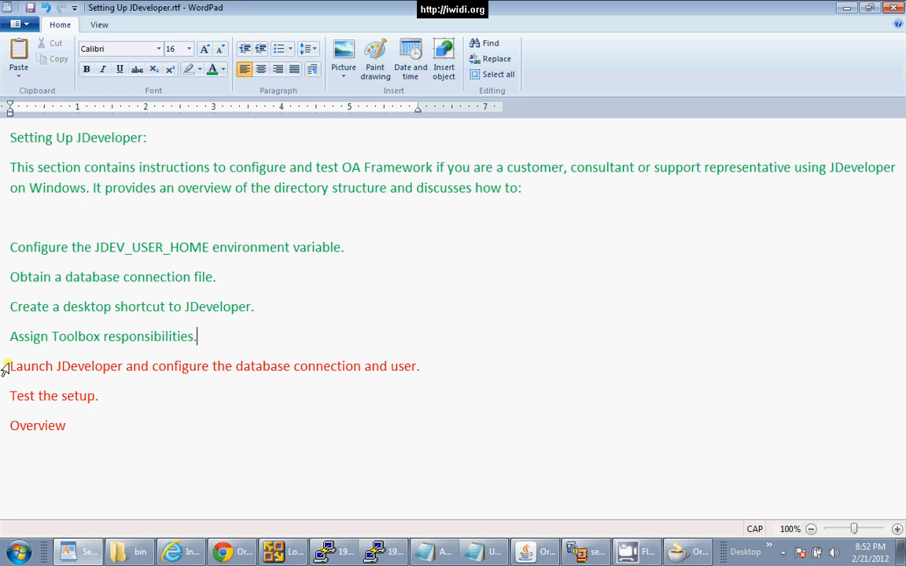
drag(4, 365, 106, 365)
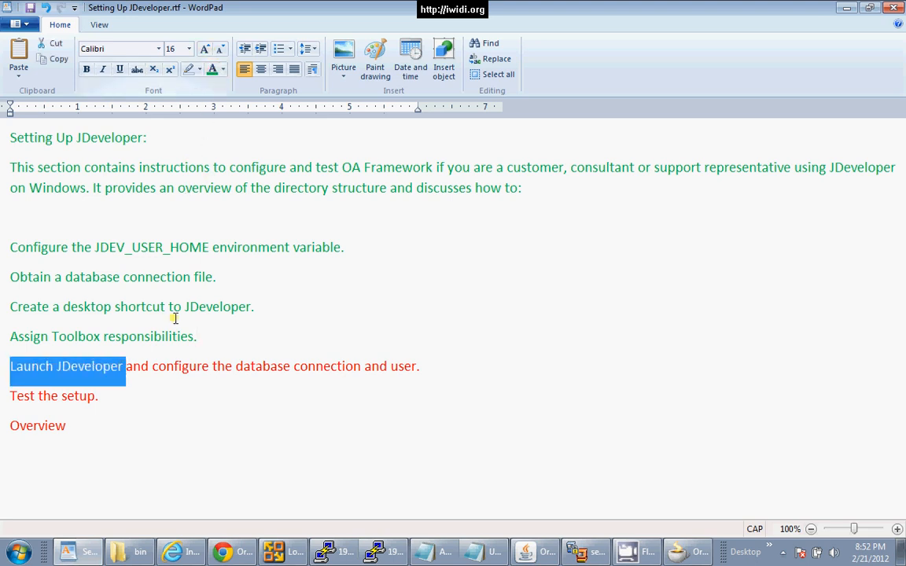
click(153, 367)
drag(127, 367, 324, 367)
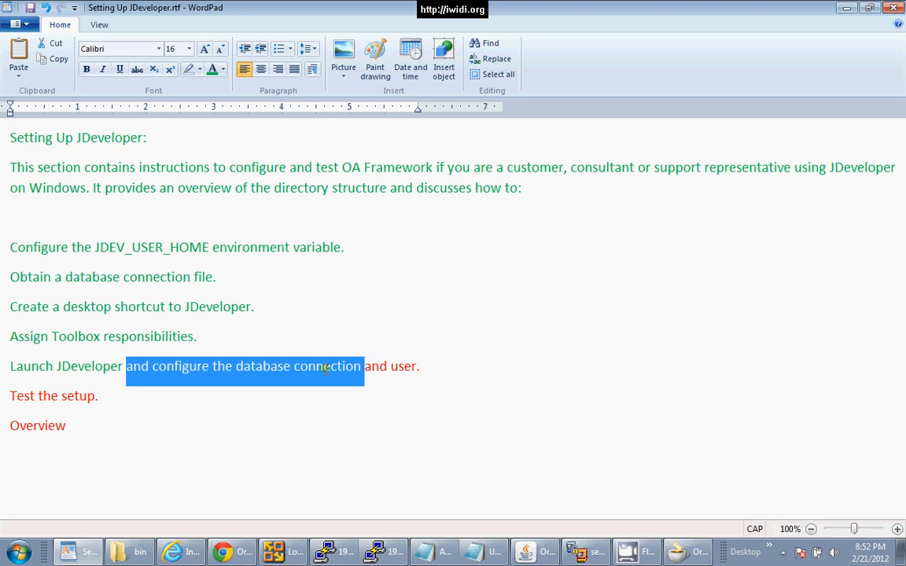
click(797, 9)
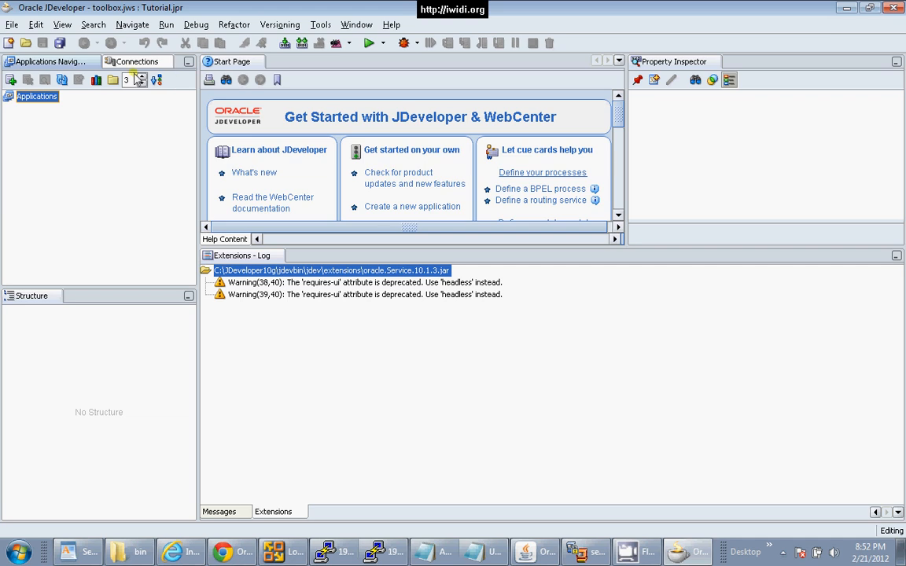
- Delete the existing Apps connection from the Database connections
click(138, 61)
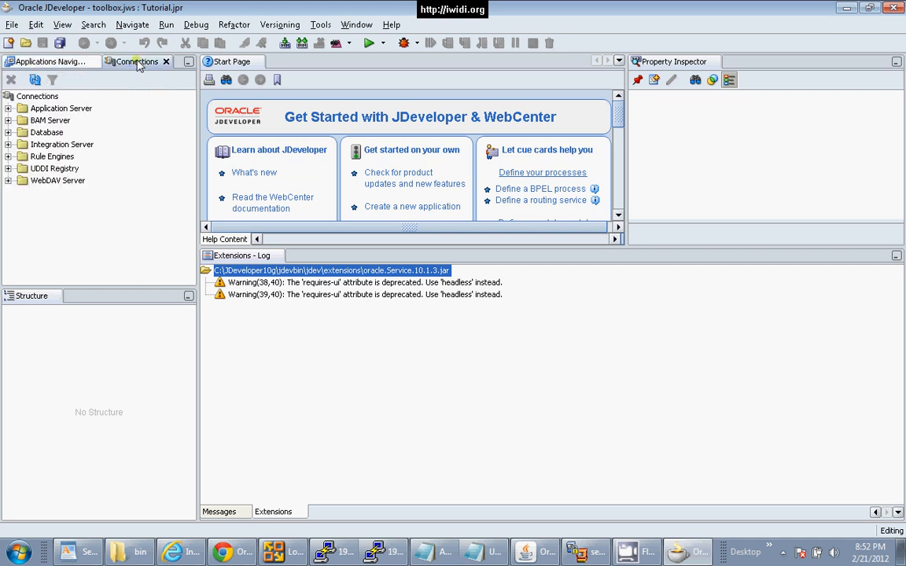
click(8, 132)
click(49, 144)
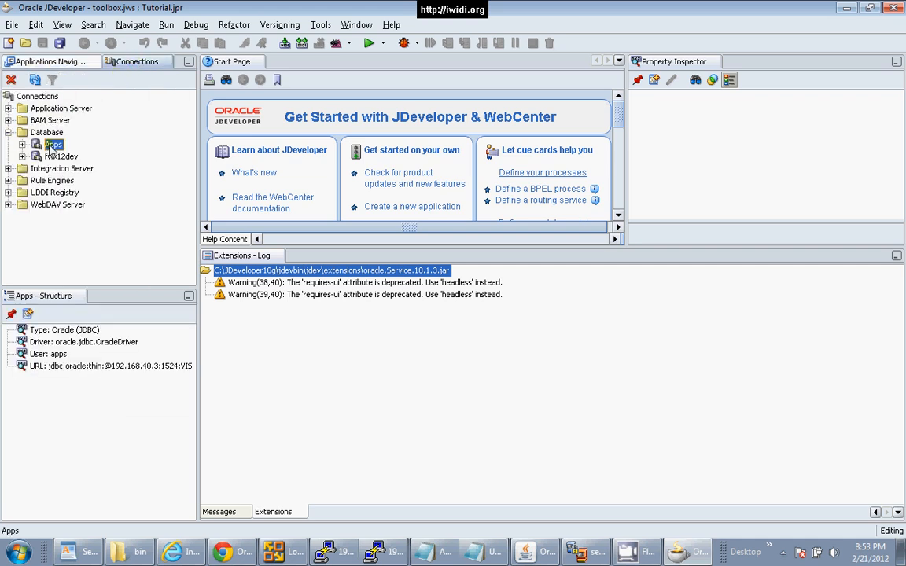
key(Delete)
click(504, 227)
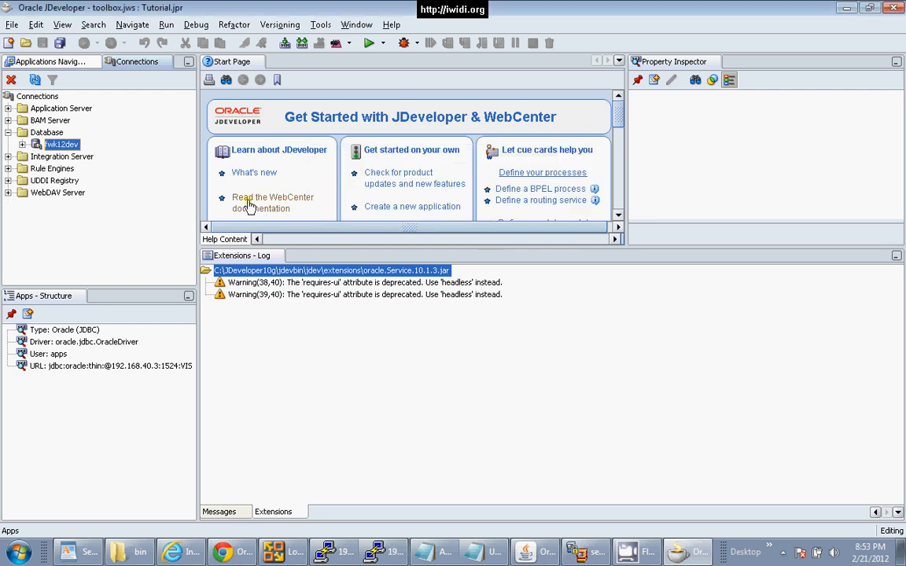
- Start a new Oracle (JDBC) database connection named Apps, with username apps and the account password
right_click(54, 133)
click(174, 142)
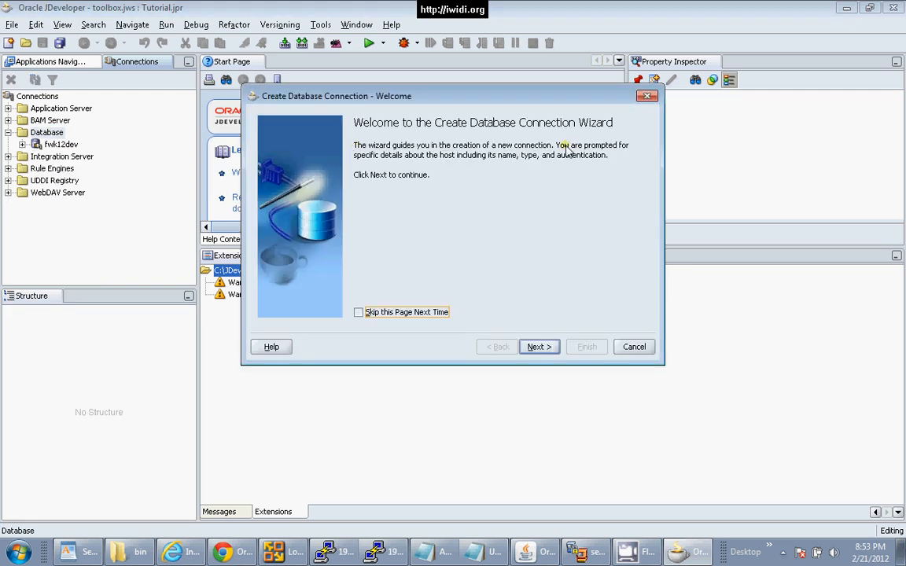
click(531, 346)
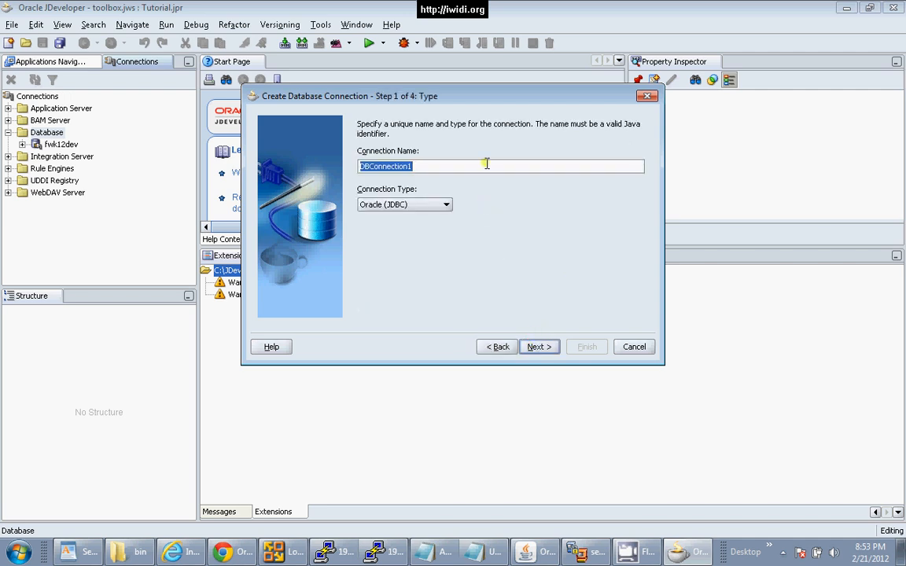
text(Apps)
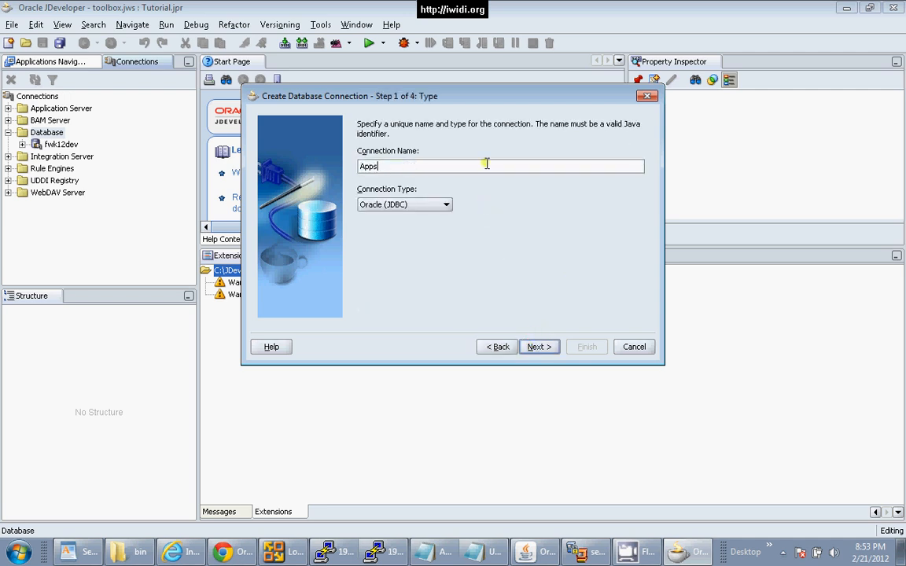
click(531, 347)
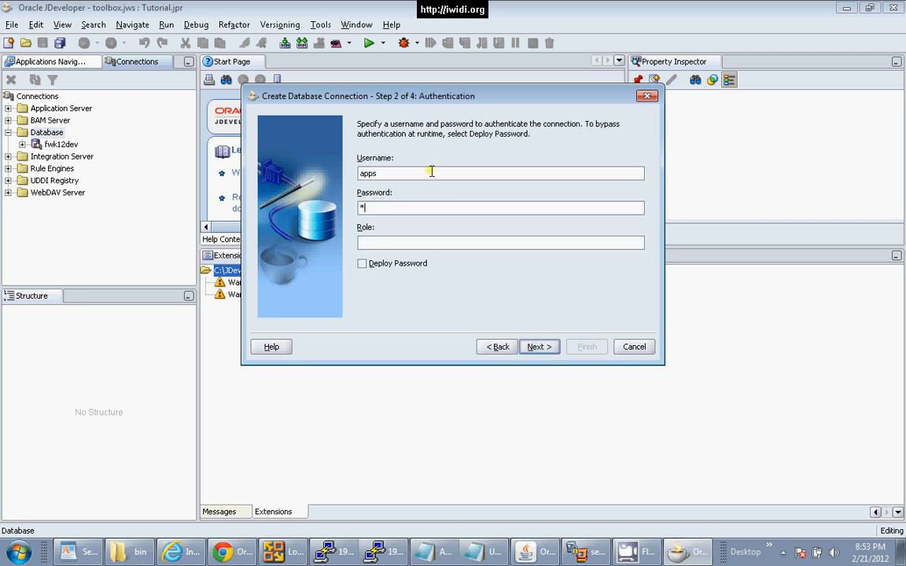
click(542, 349)
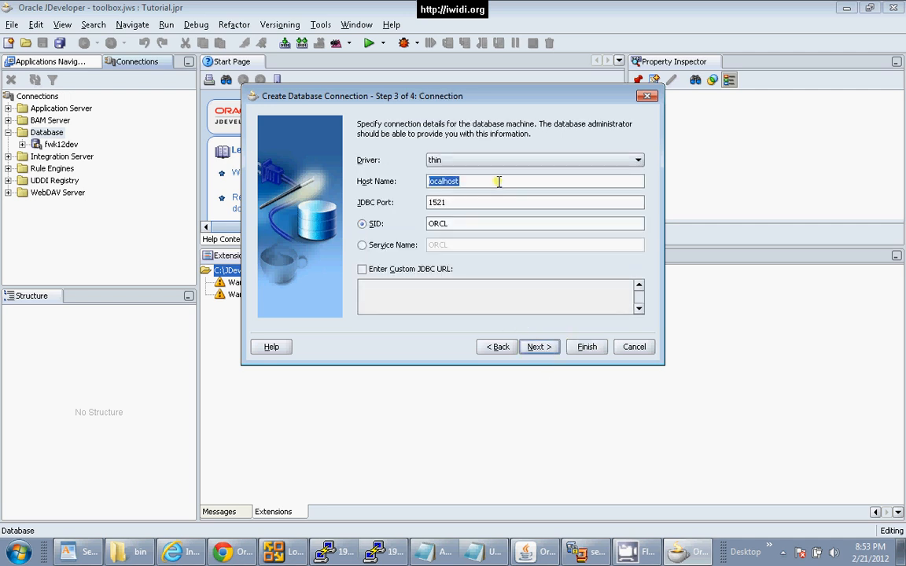
- Set the connection's host name to iwidi.iwidi, JDBC port to 1524 and SID to VIS
text(iwidi.iwidi)
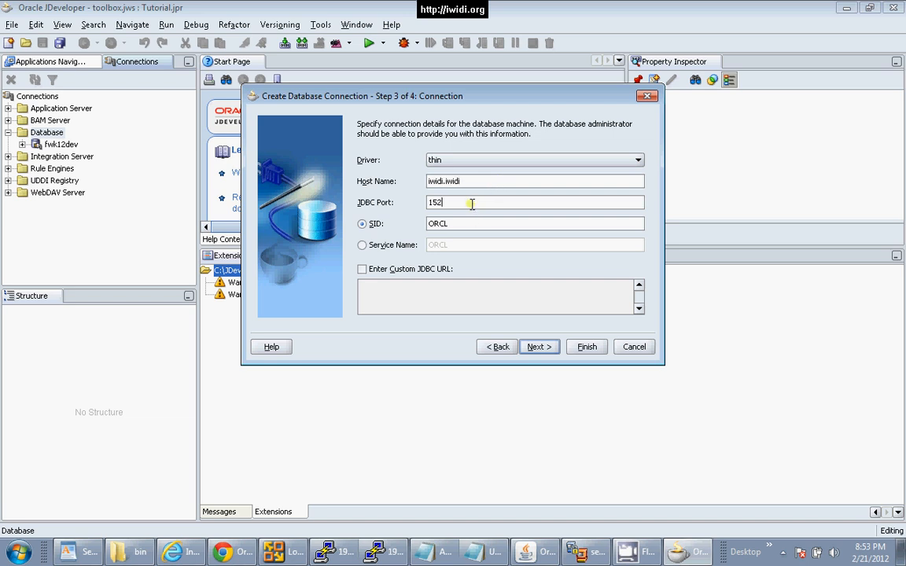
key(Tab)
text(VIS)
click(538, 347)
- Test the new Apps database connection and finish creating it
click(414, 154)
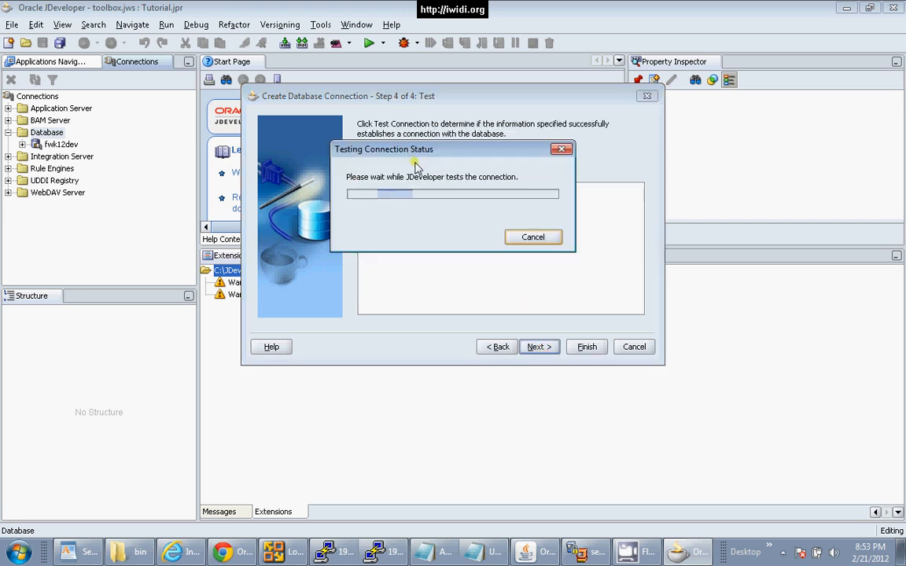
click(539, 348)
click(587, 349)
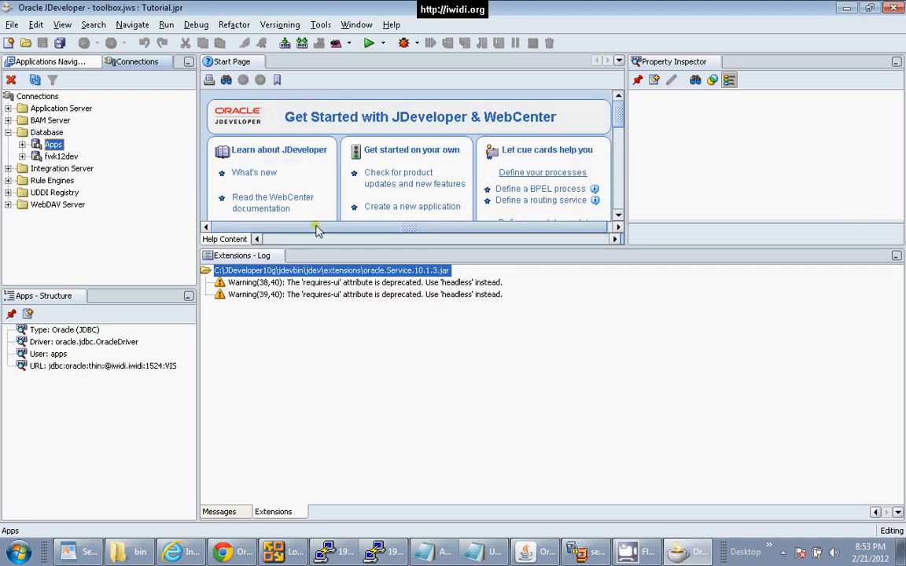
- Colour "and configure the database connection" green in the WordPad notes, then return to JDeveloper
click(243, 416)
key(alt+Tab)
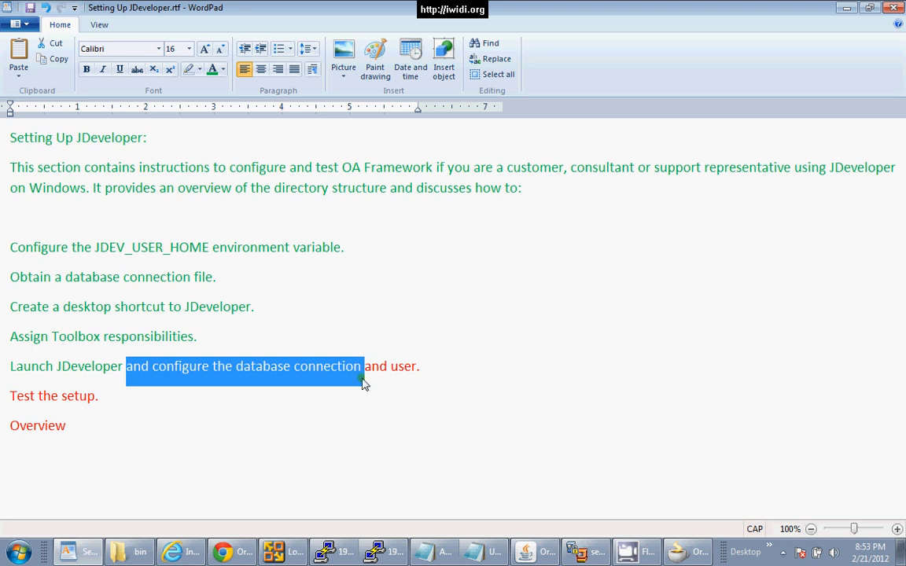
click(213, 70)
click(467, 353)
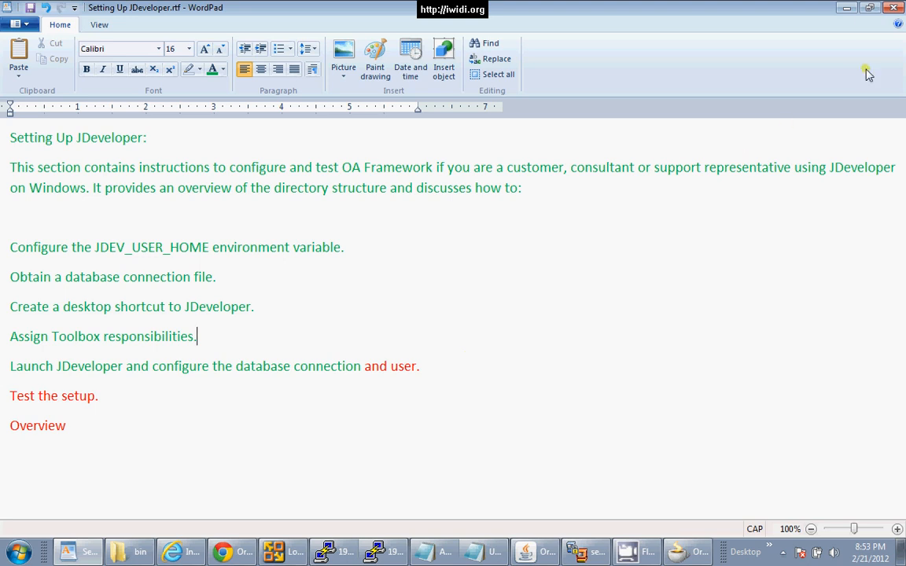
click(847, 10)
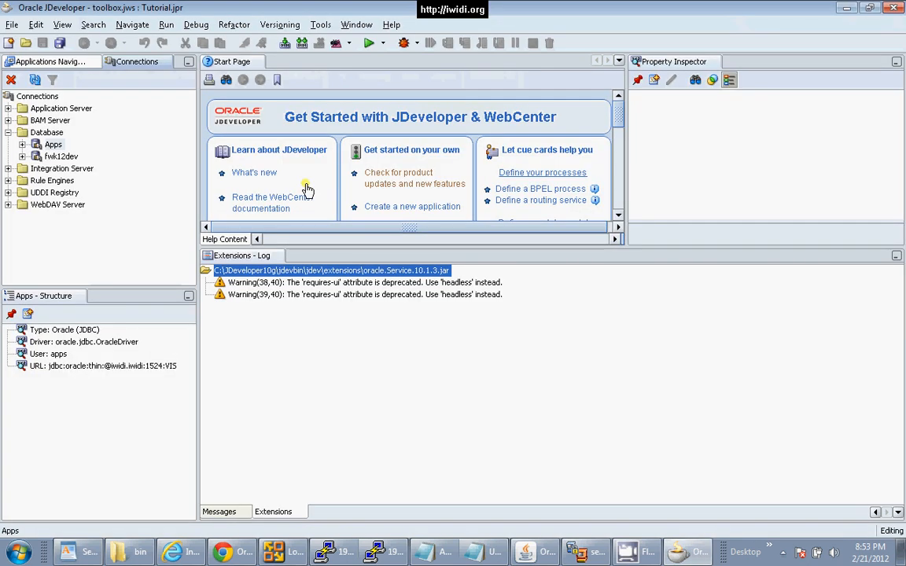
- Open the Java workspace toolbox.jws from the myprojects folder in the Applications Navigator
click(41, 61)
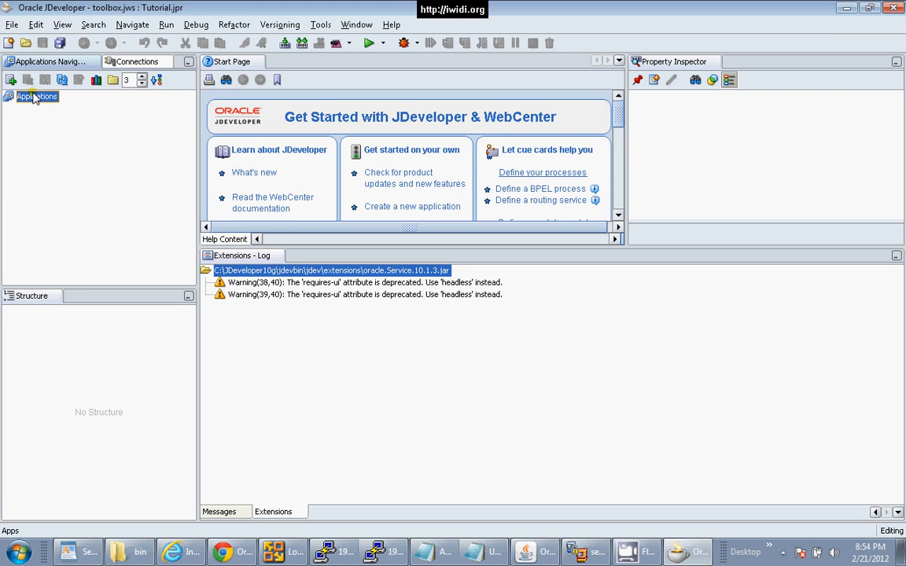
click(12, 24)
click(22, 57)
click(505, 338)
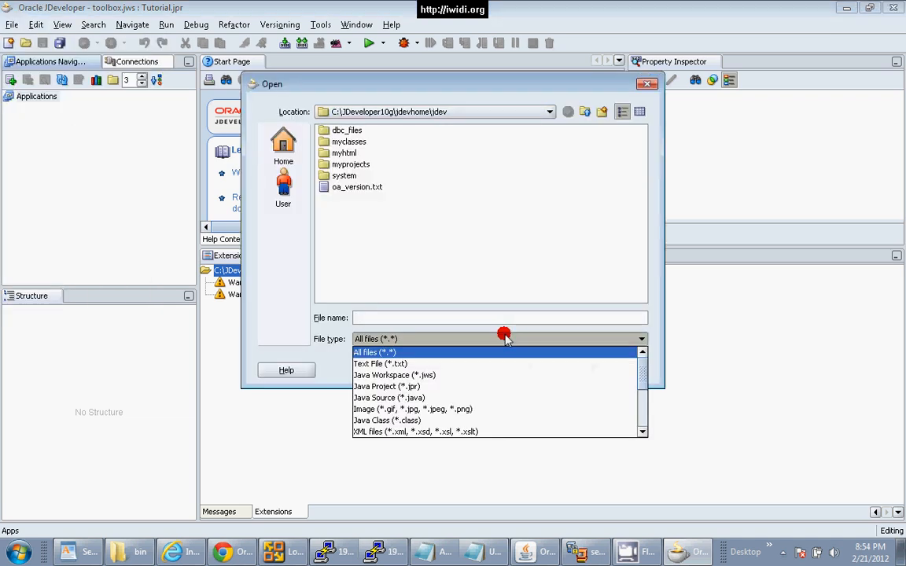
click(470, 376)
click(371, 170)
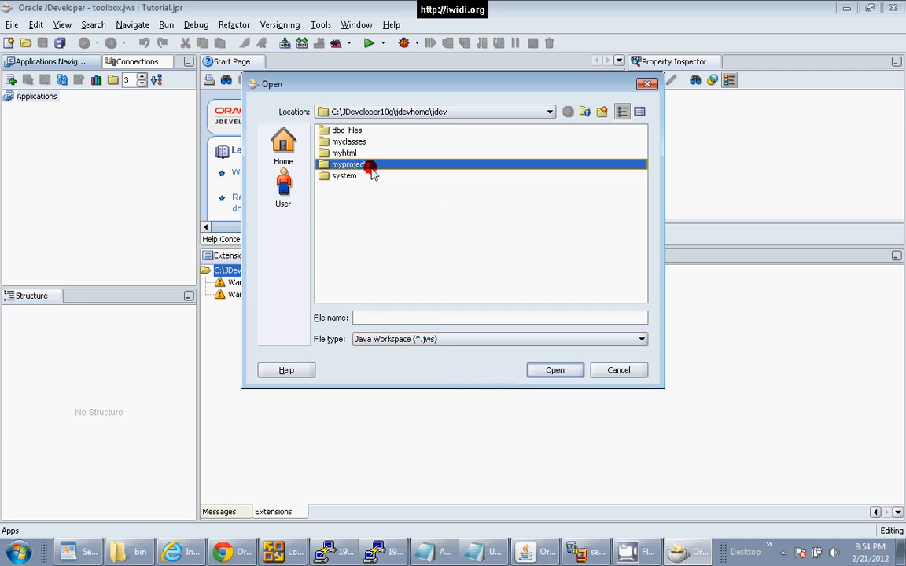
double_click(371, 169)
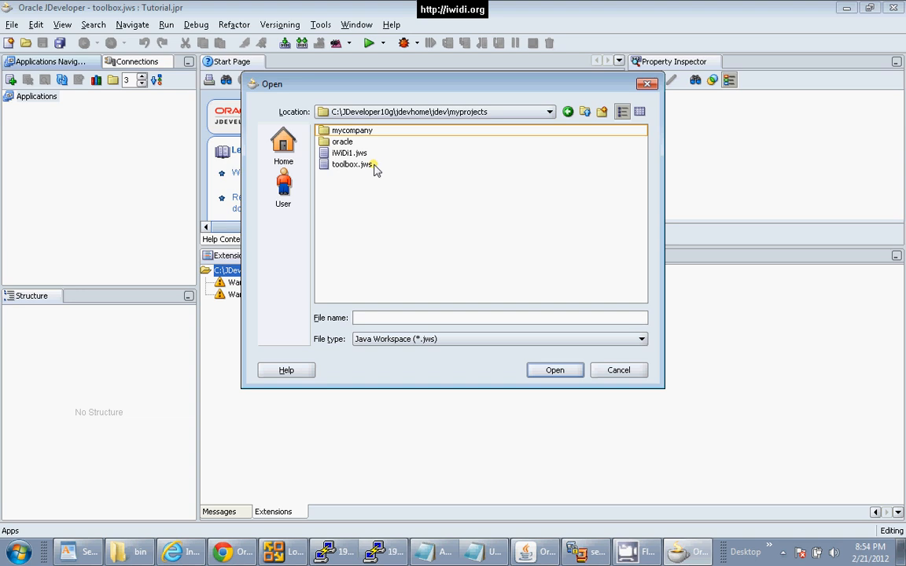
click(375, 168)
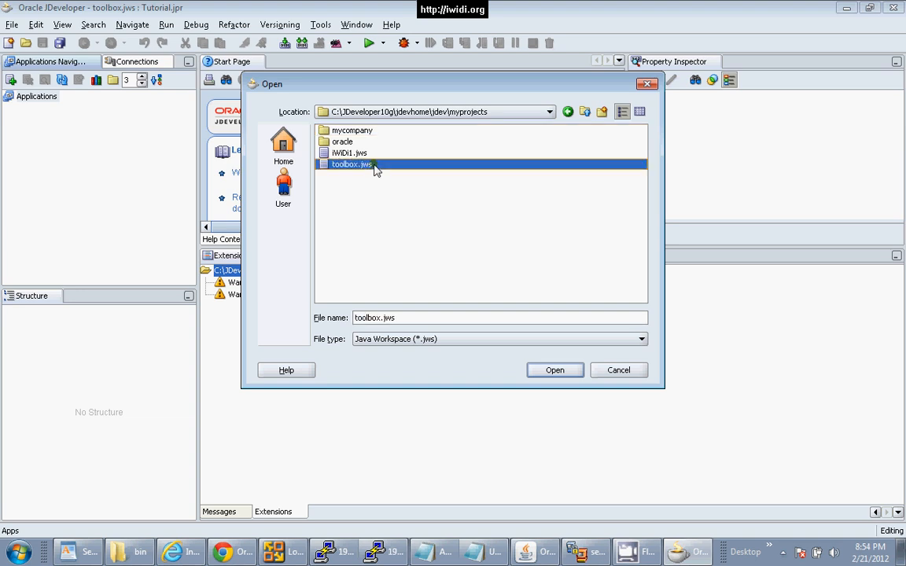
double_click(375, 168)
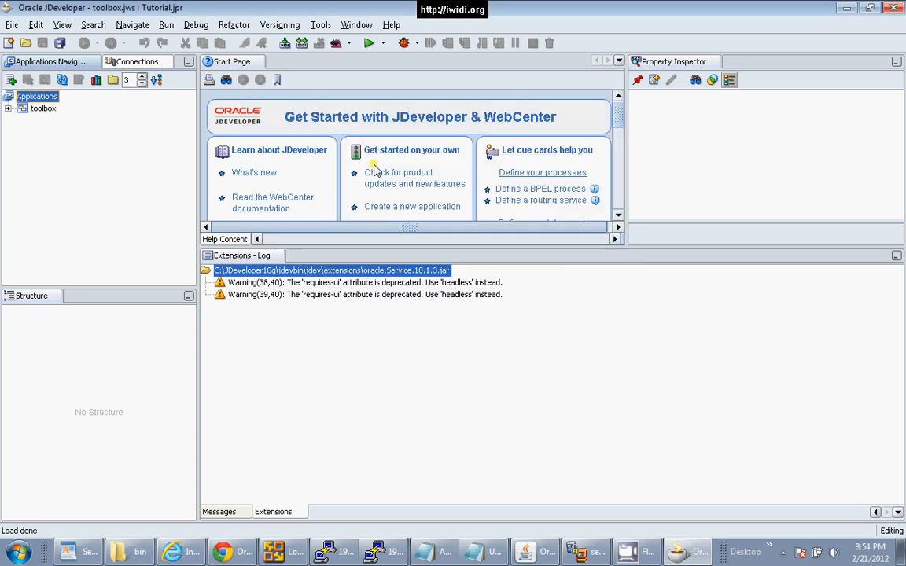
- Open the project properties of the toolbox workspace's Tutorial project and show its Oracle Applications database connection settings
click(9, 110)
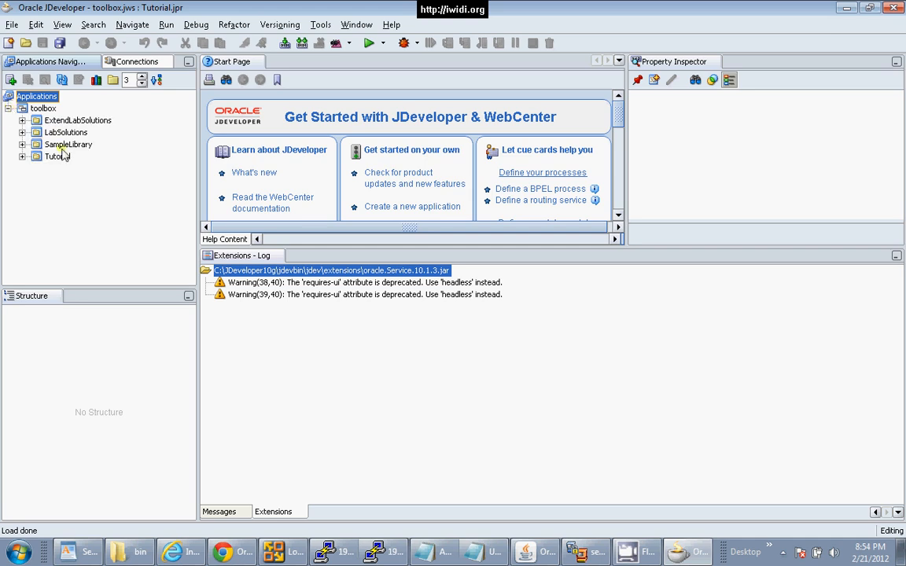
click(62, 157)
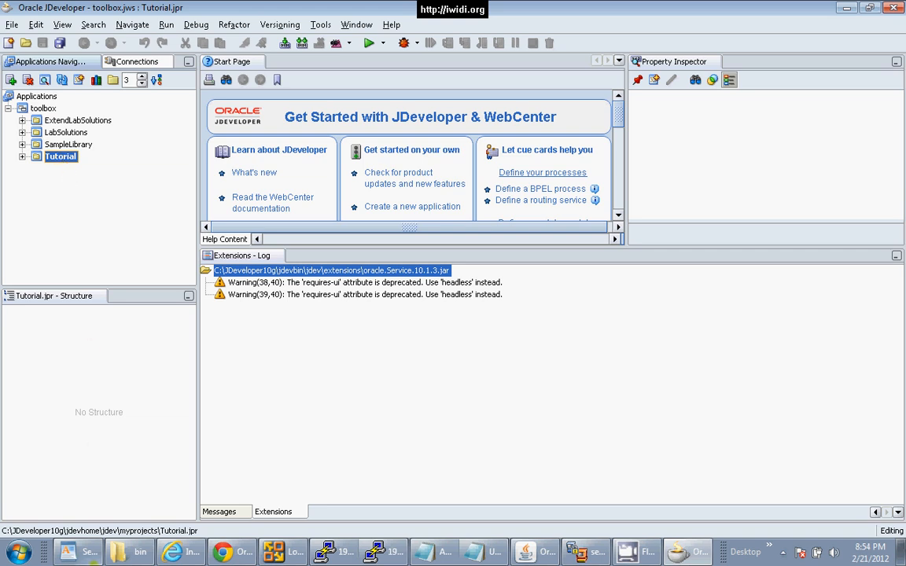
click(85, 554)
click(85, 556)
right_click(63, 161)
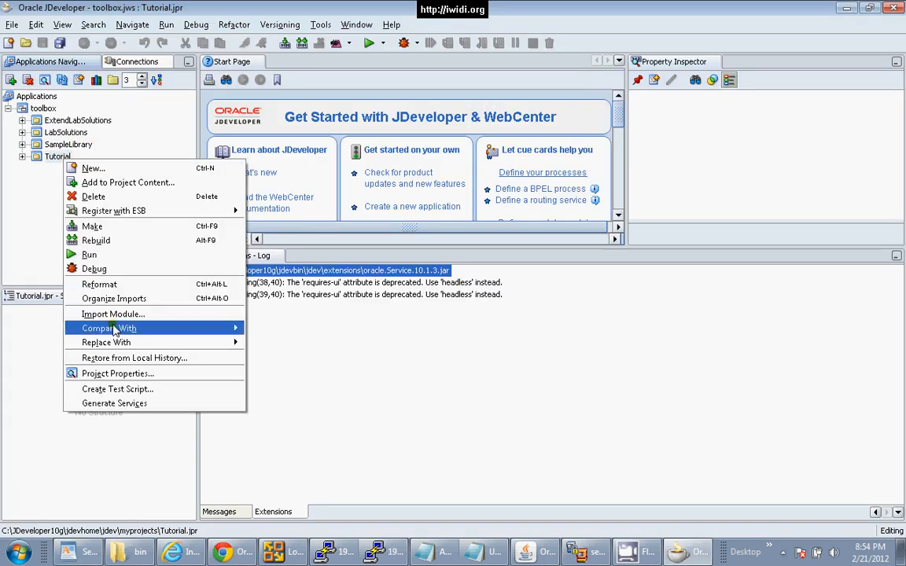
click(98, 374)
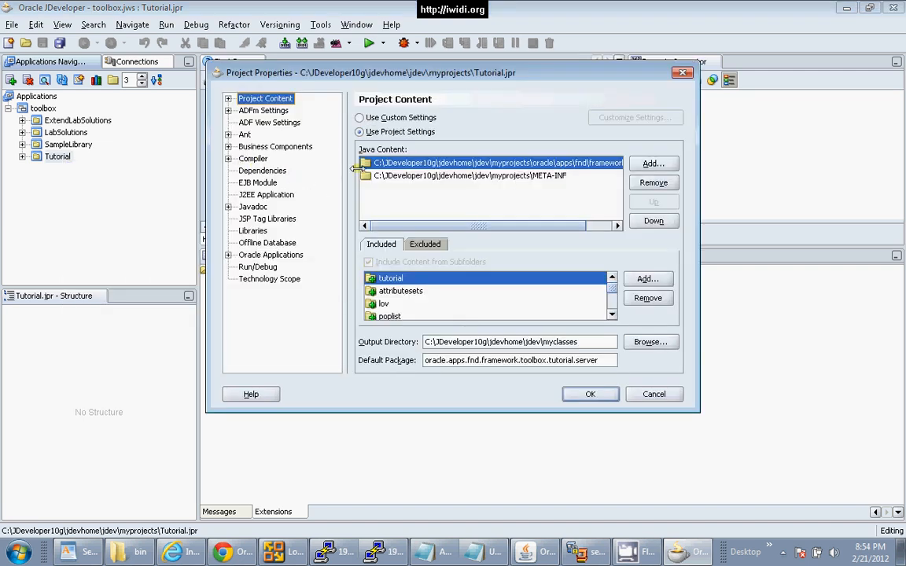
click(256, 255)
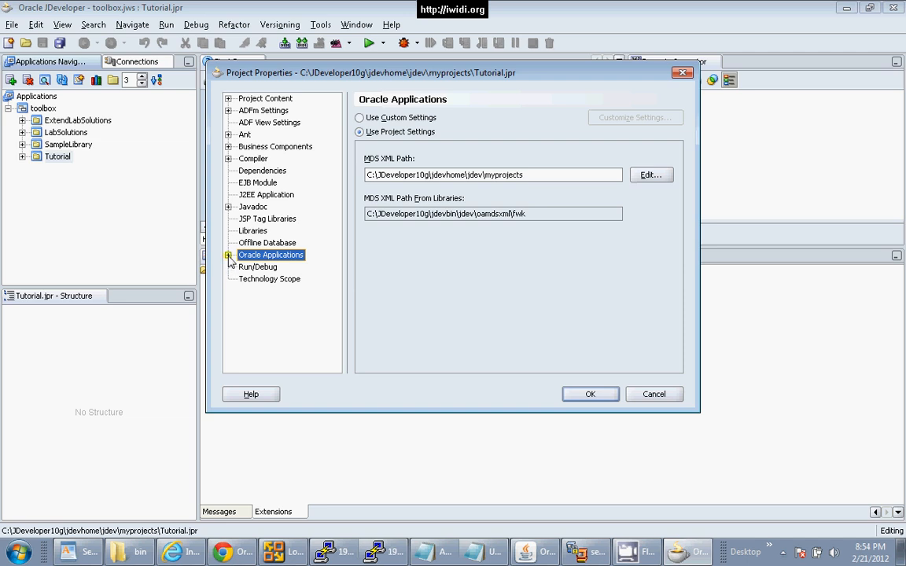
click(228, 255)
click(285, 267)
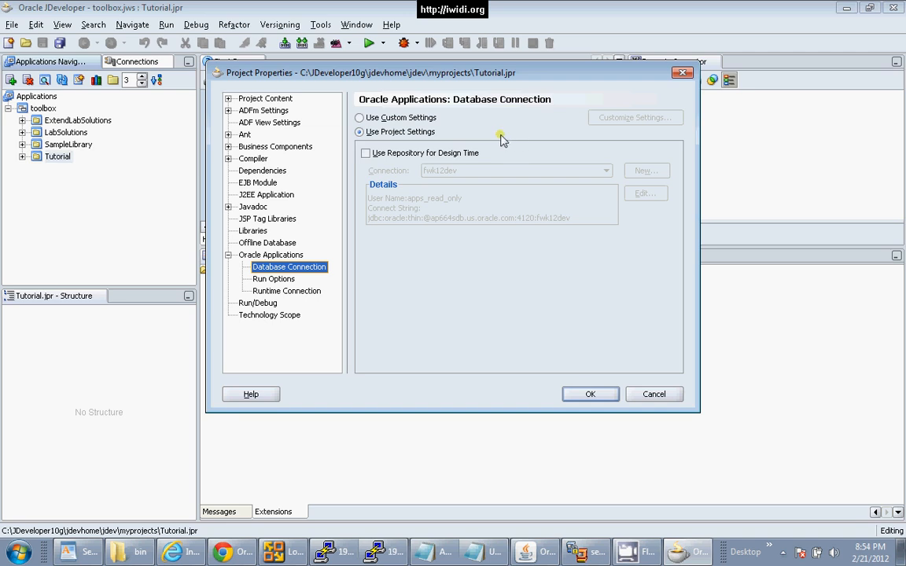
- Add OADiagnostic and OADeveloperMode to the Tutorial project's selected Oracle Applications run options
click(267, 278)
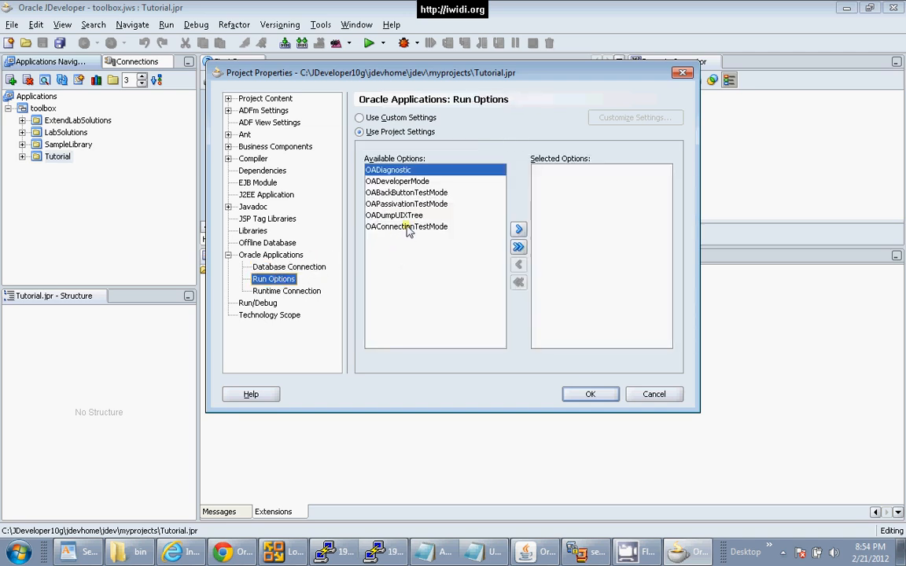
click(518, 229)
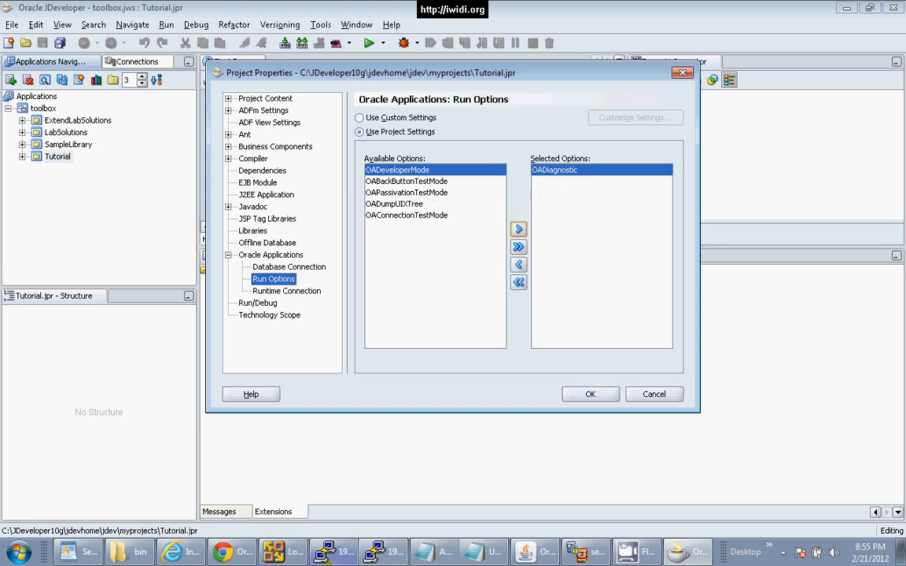
click(223, 551)
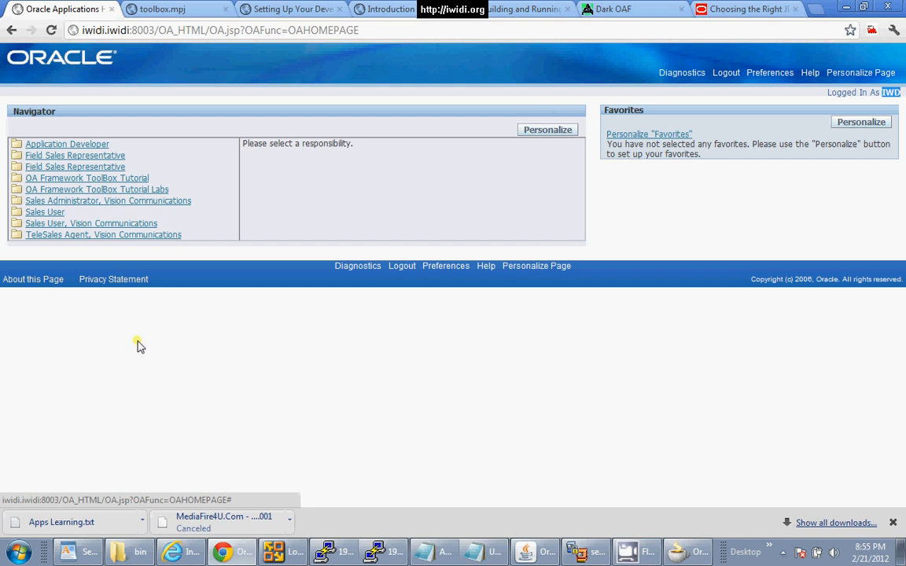
key(alt+Tab)
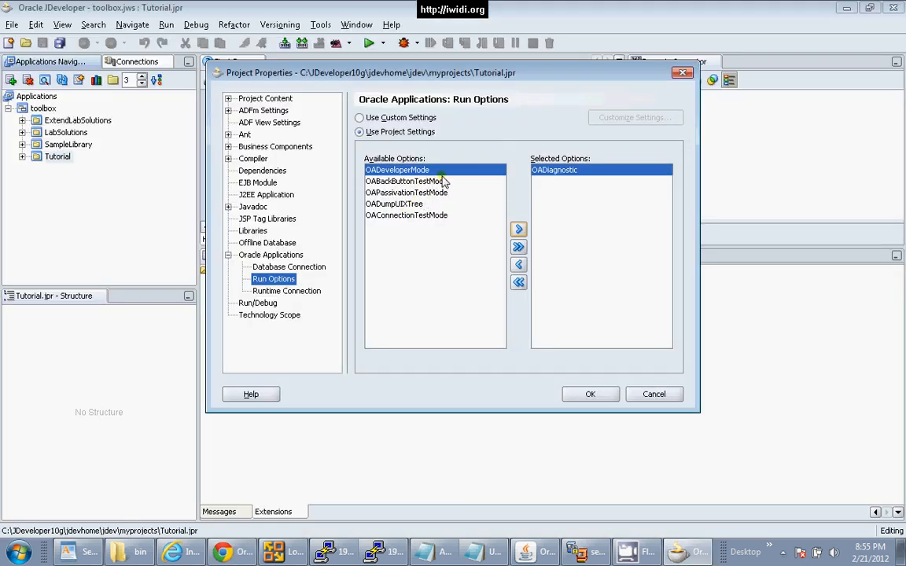
click(518, 228)
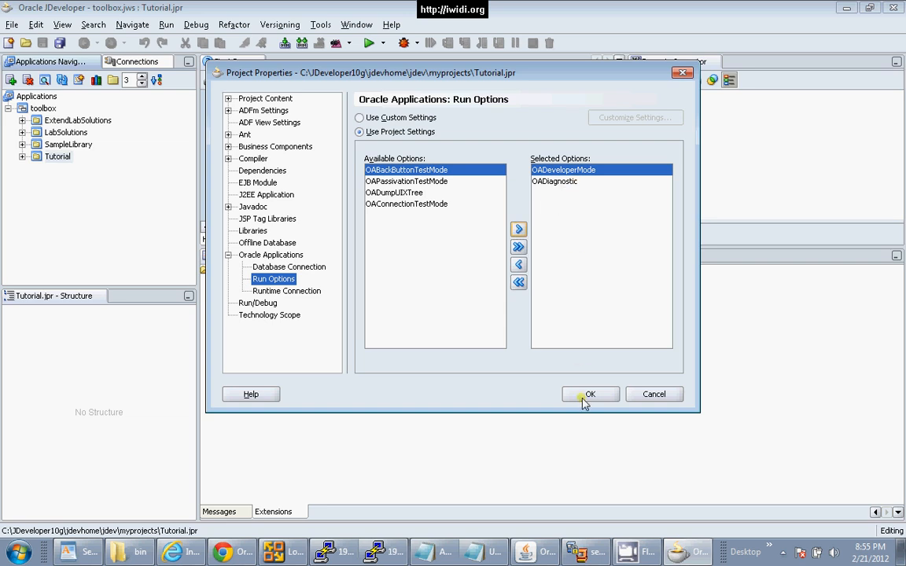
click(569, 181)
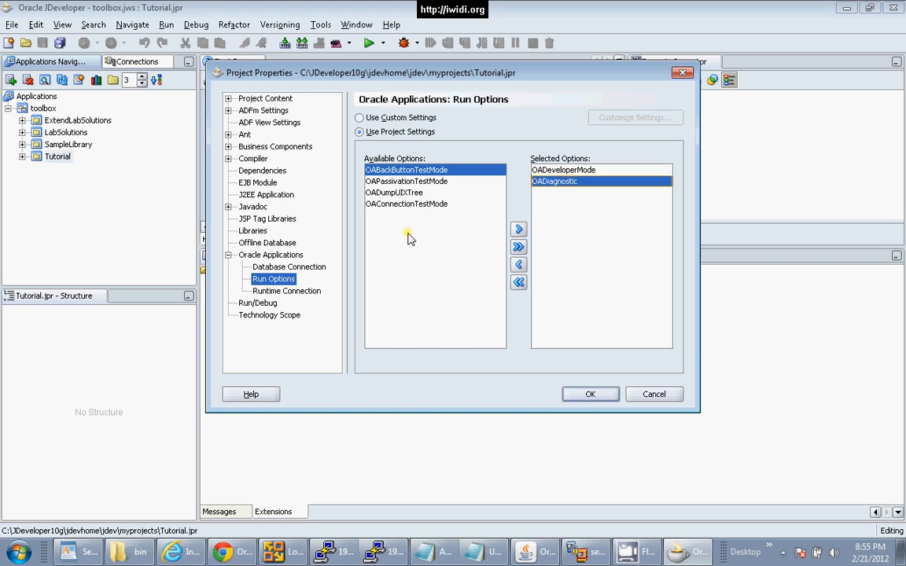
- Set the project's runtime connection to the DBC file VIS.dbc, with user name iwd and the account password
click(289, 292)
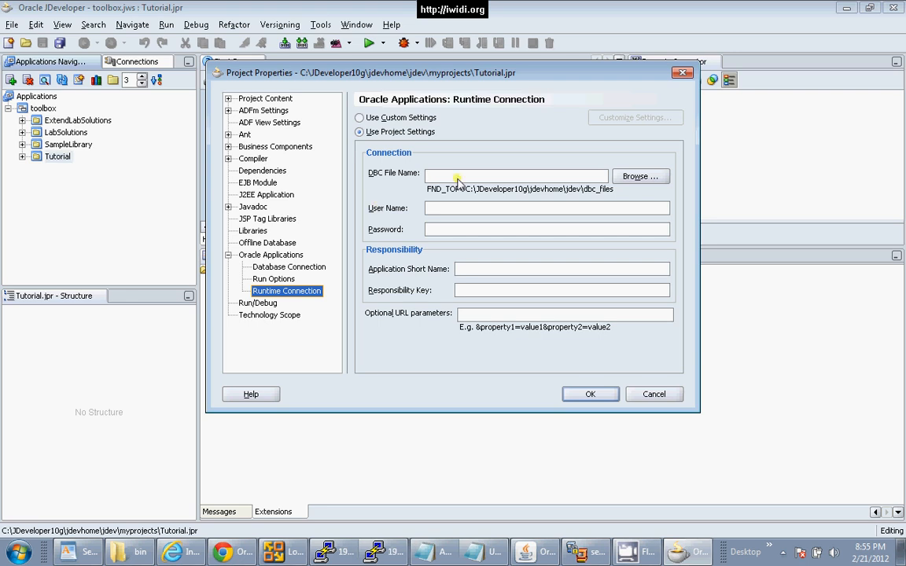
click(640, 176)
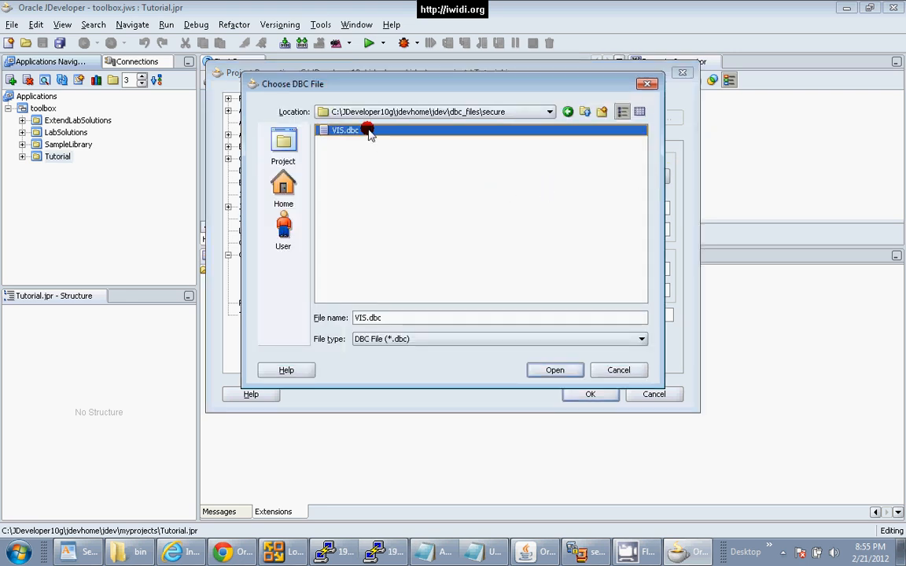
double_click(369, 130)
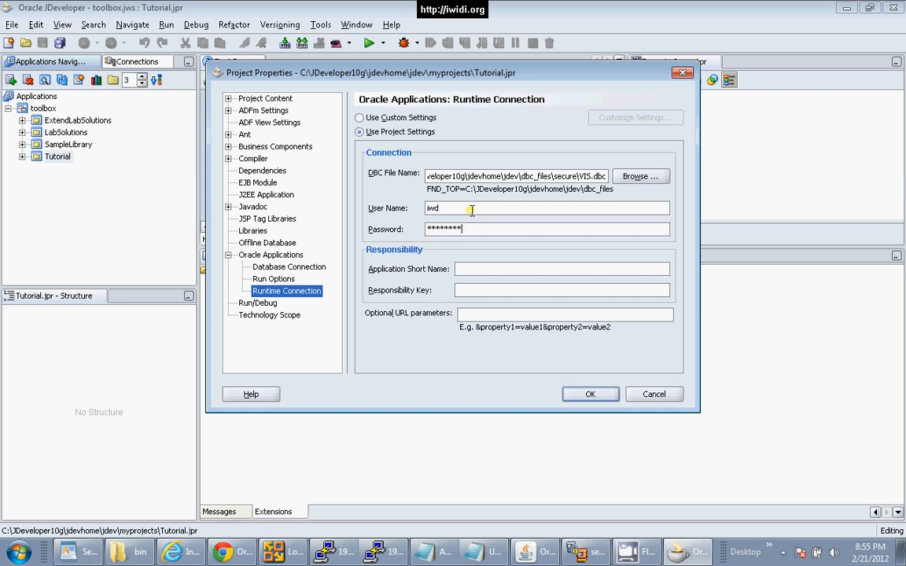
click(483, 269)
- Switch to Chrome to check the OA Framework ToolBox Tutorial responsibility in the Navigator, then return to JDeveloper
click(211, 555)
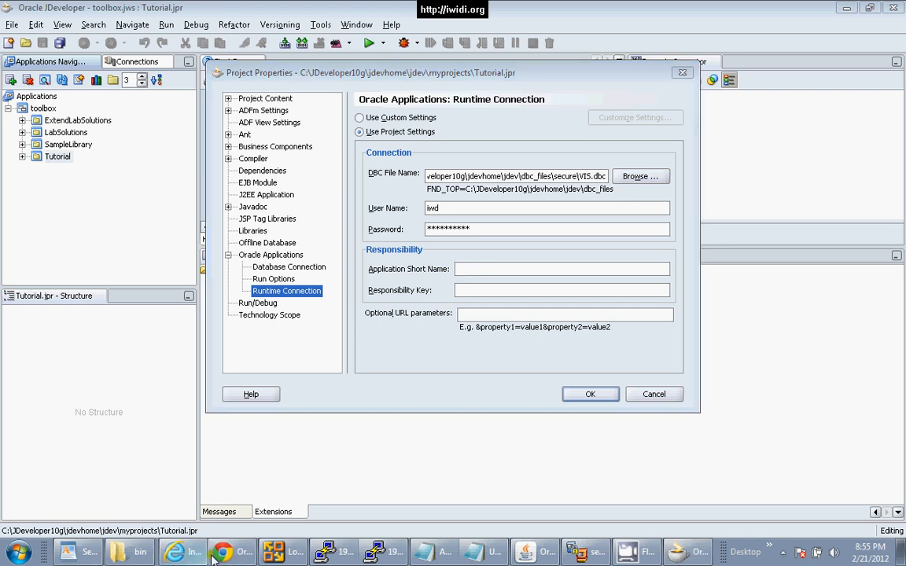
click(218, 554)
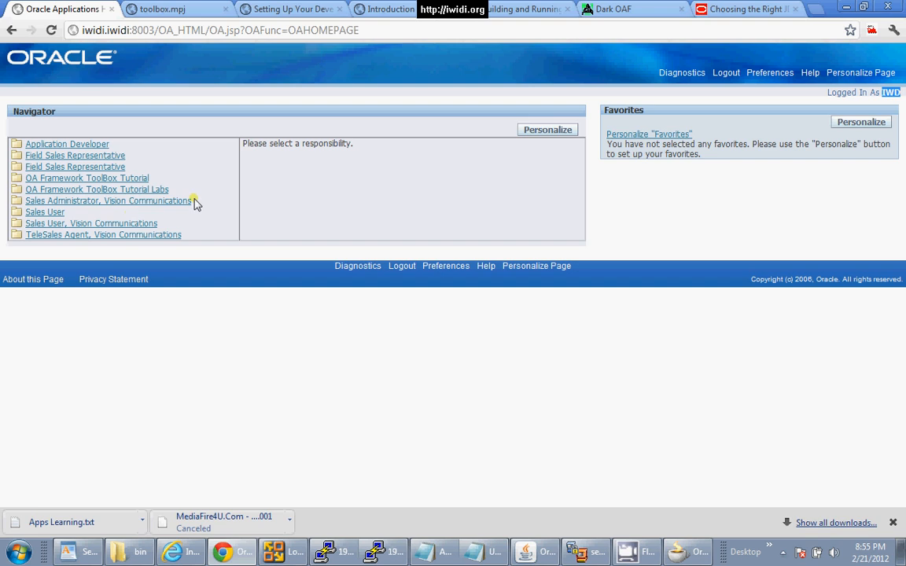
drag(148, 177, 242, 192)
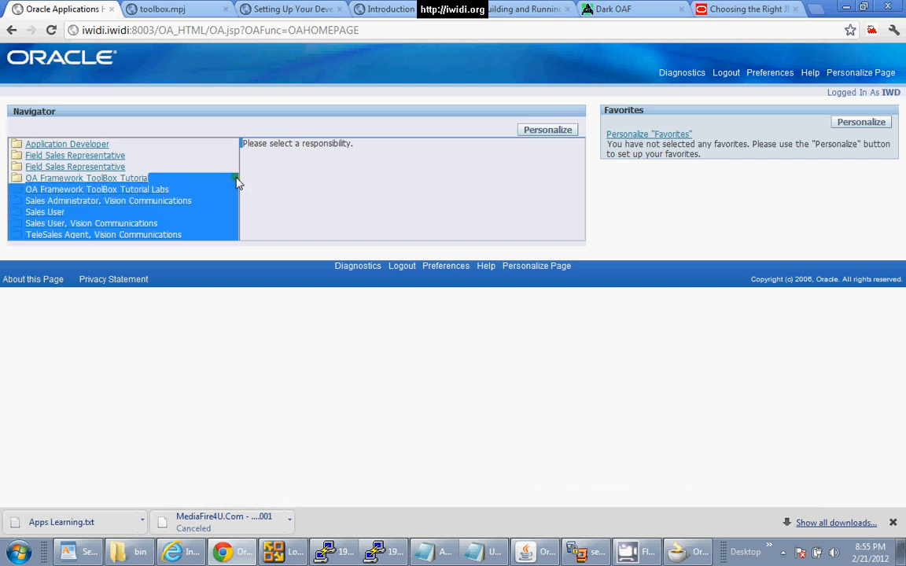
click(845, 7)
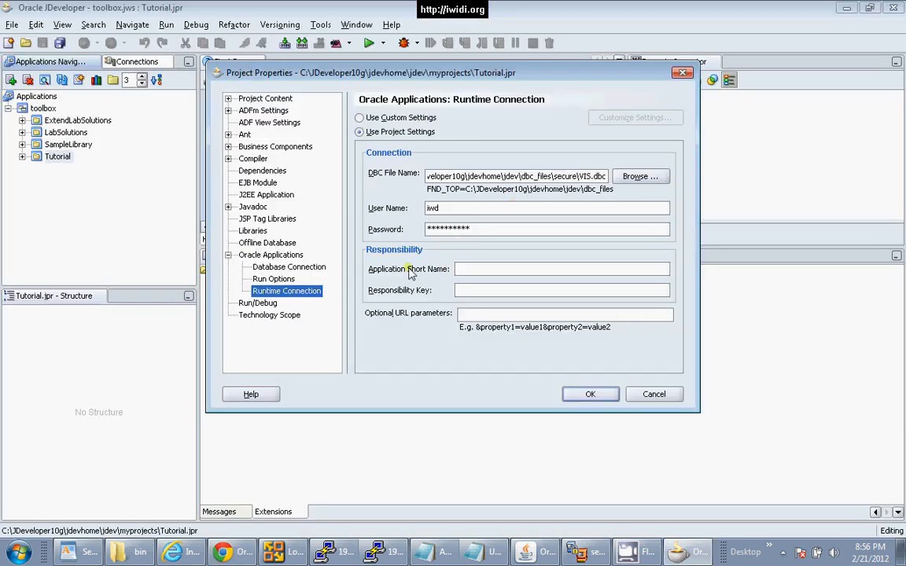
- Look up the application short name in the Notepad notes and enter AK for the runtime connection's responsibility
click(478, 291)
click(418, 269)
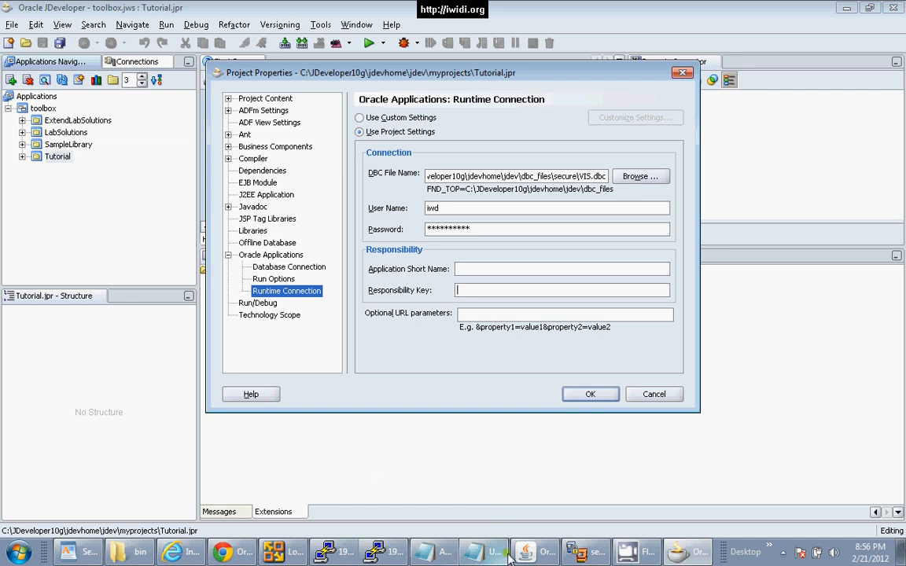
mouse_move(507, 553)
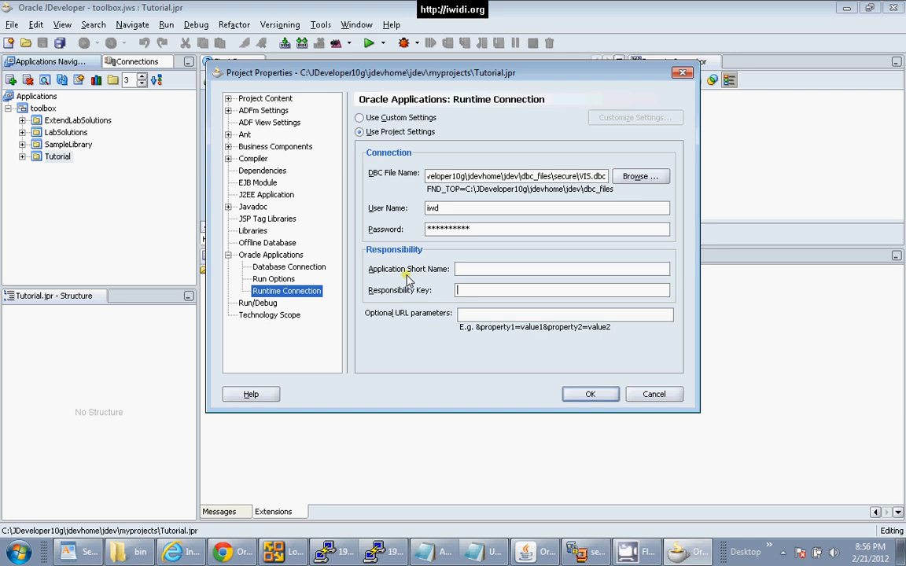
click(489, 503)
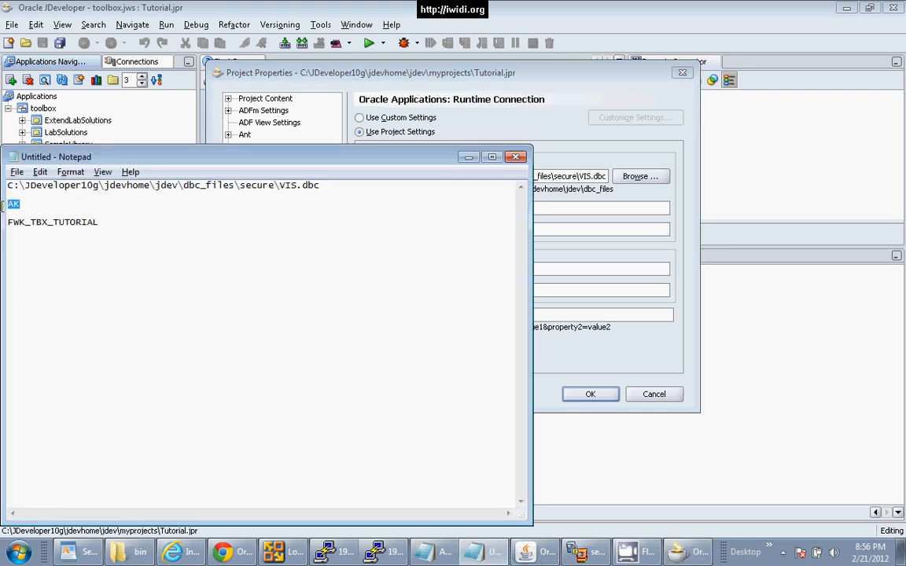
click(470, 158)
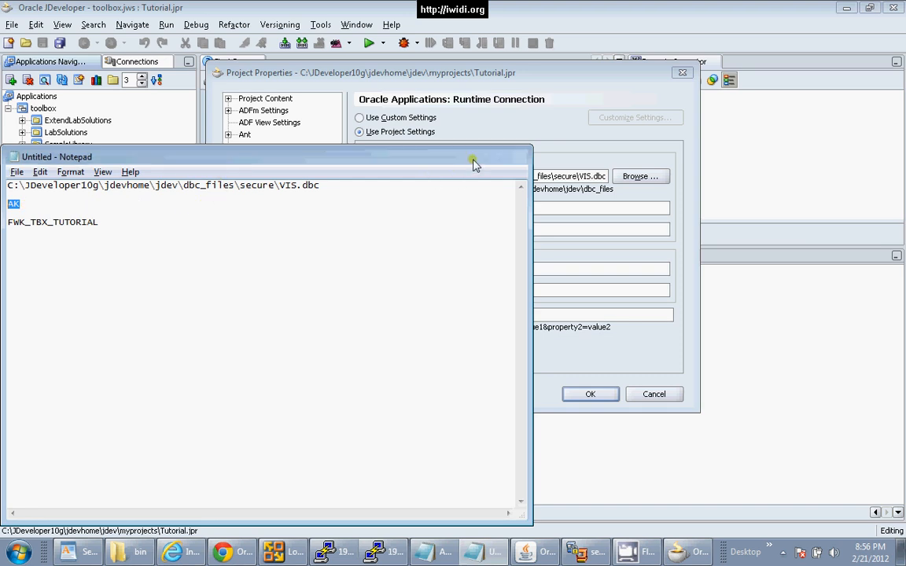
click(472, 268)
text(AK)
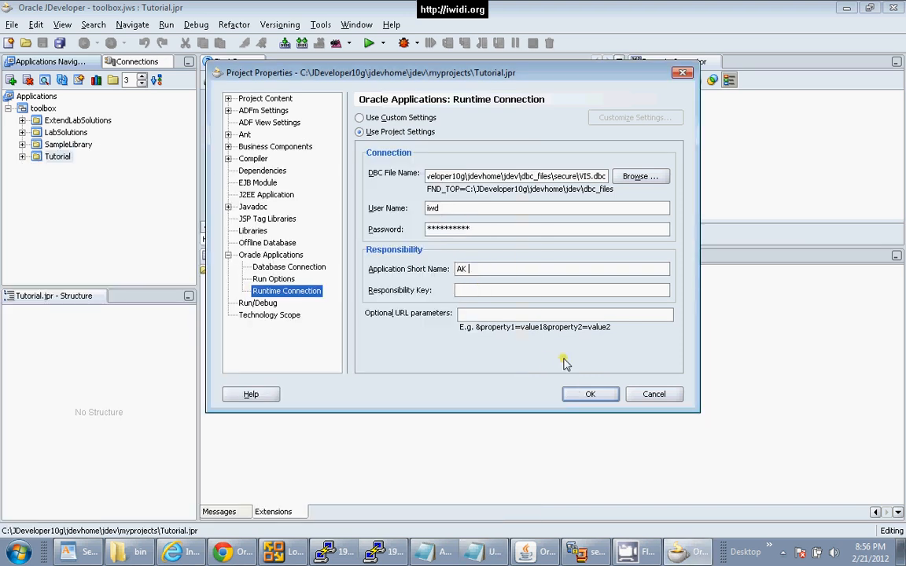
- Copy FWK_TBX_TUTORIAL from the Notepad notes into the responsibility key and save the project properties
click(489, 553)
drag(110, 222, 3, 223)
key(ctrl+c)
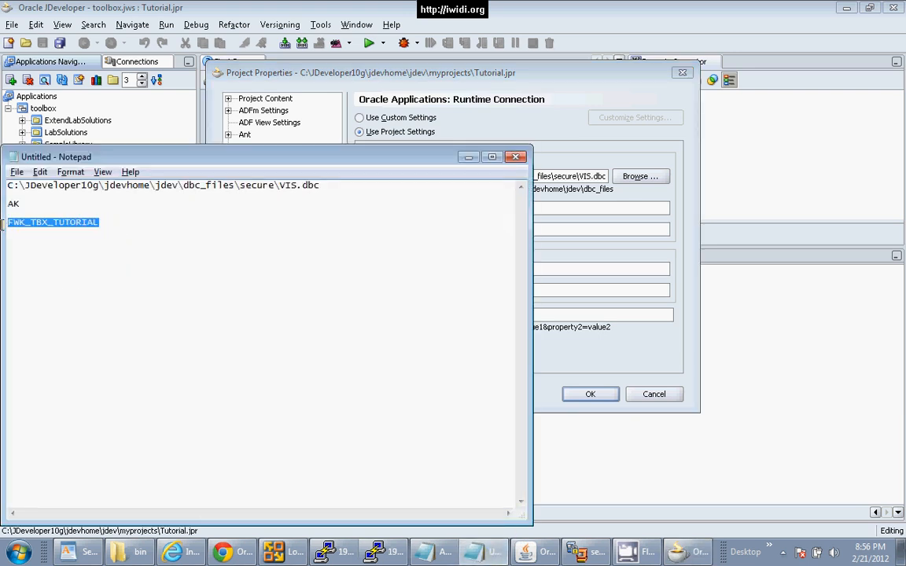
click(468, 156)
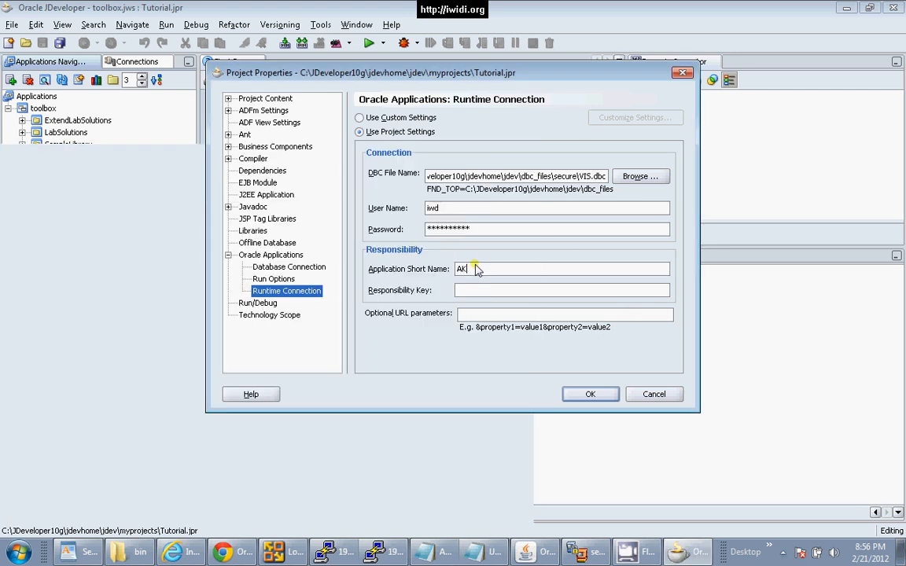
click(471, 290)
key(ctrl+v)
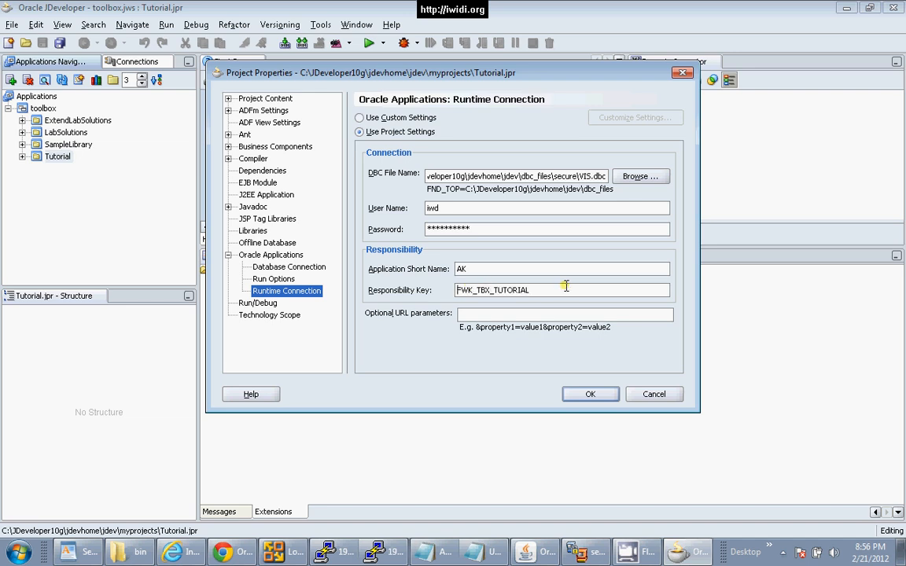
click(576, 272)
click(590, 394)
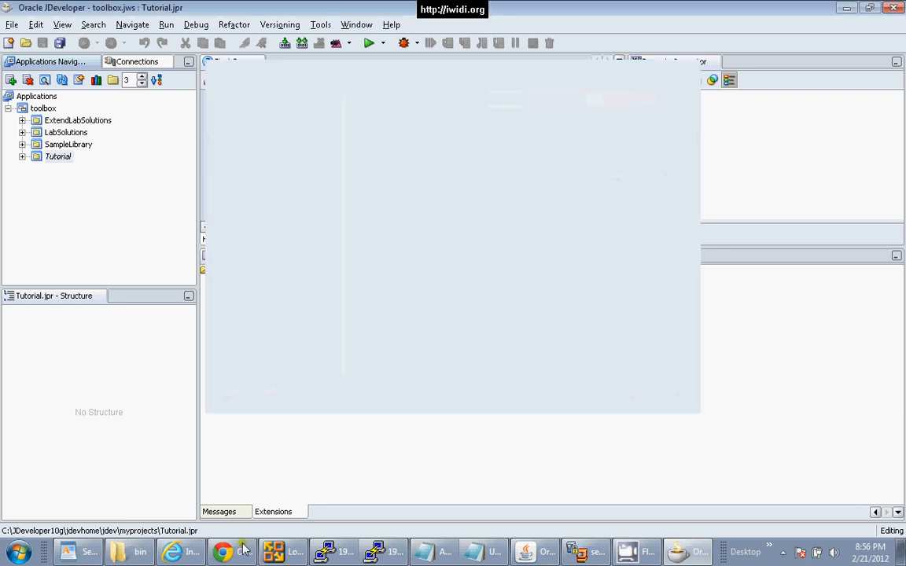
- Switch to the WordPad checklist, mark the words "and user." in green, and return to JDeveloper
click(79, 551)
drag(464, 364, 365, 367)
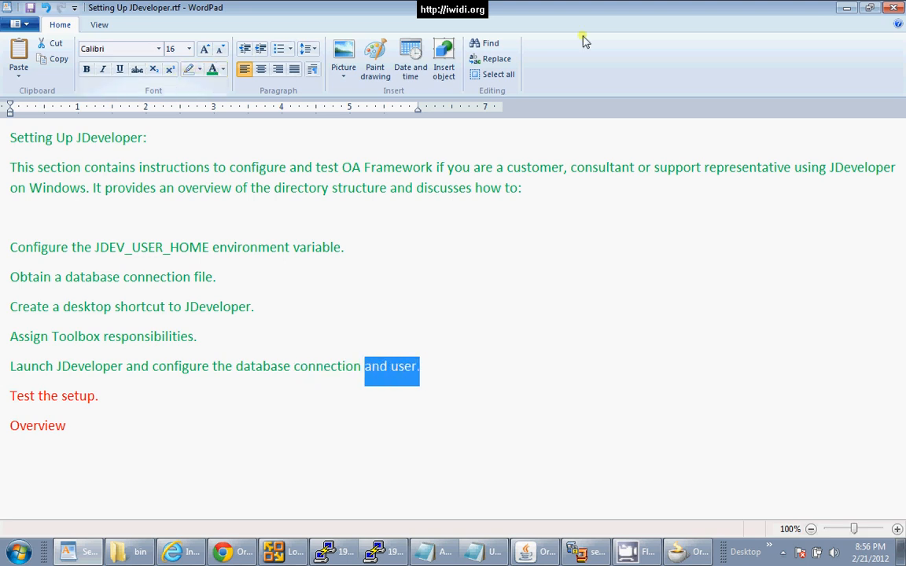
click(415, 261)
click(845, 7)
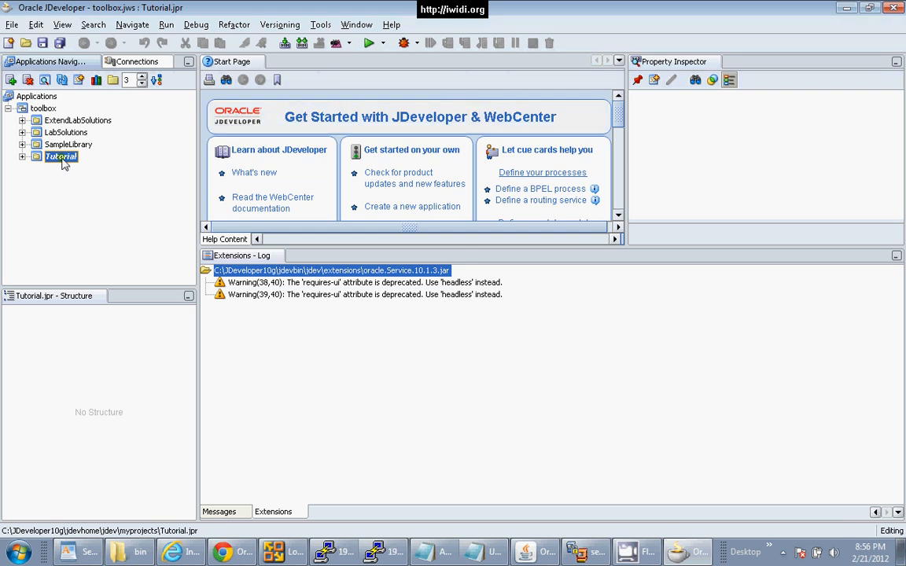
- Rebuild the Tutorial project and run test_fwktutorial.jsp from its Web Content folder
right_click(64, 163)
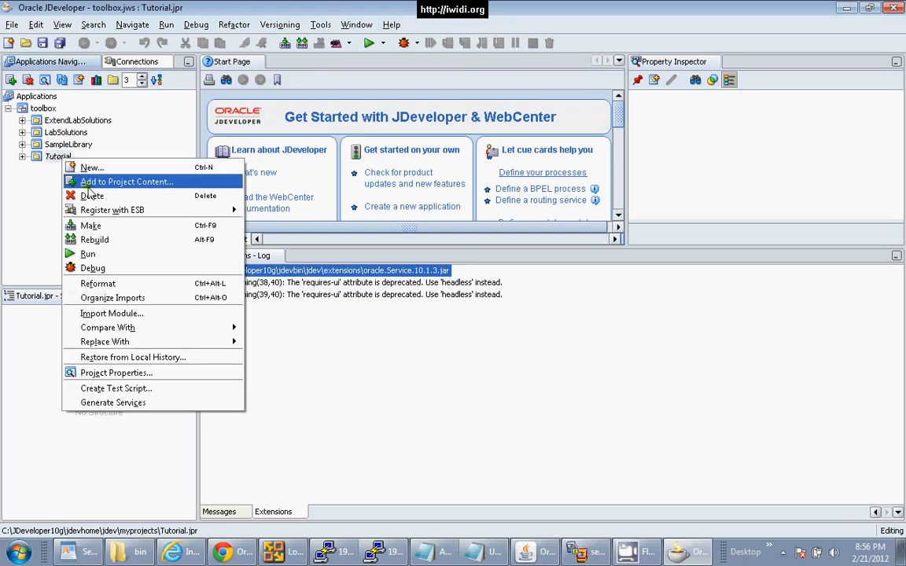
click(101, 239)
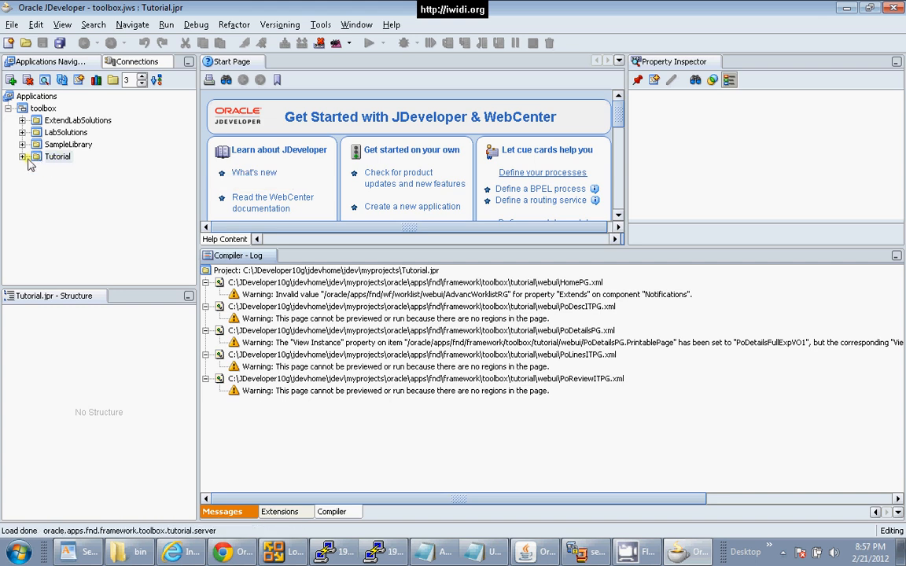
click(22, 157)
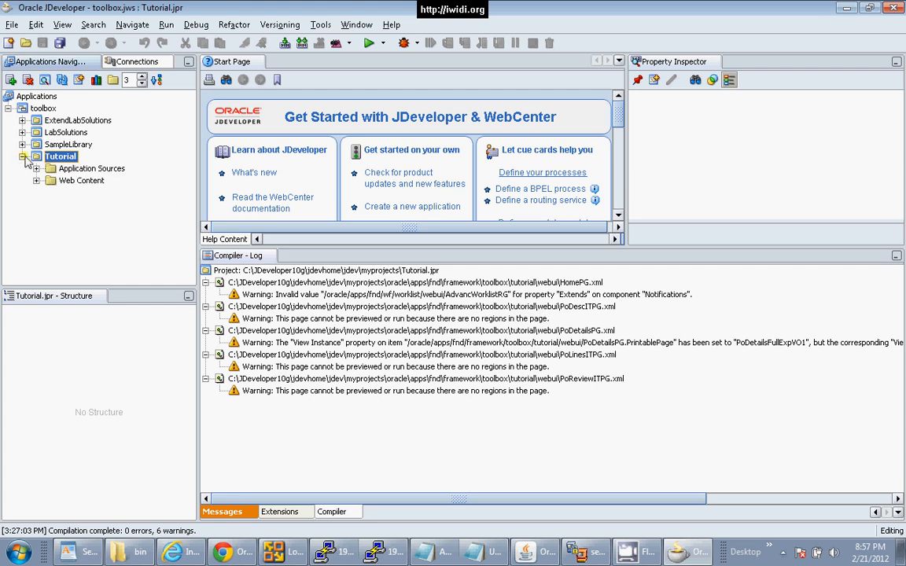
click(36, 180)
click(67, 205)
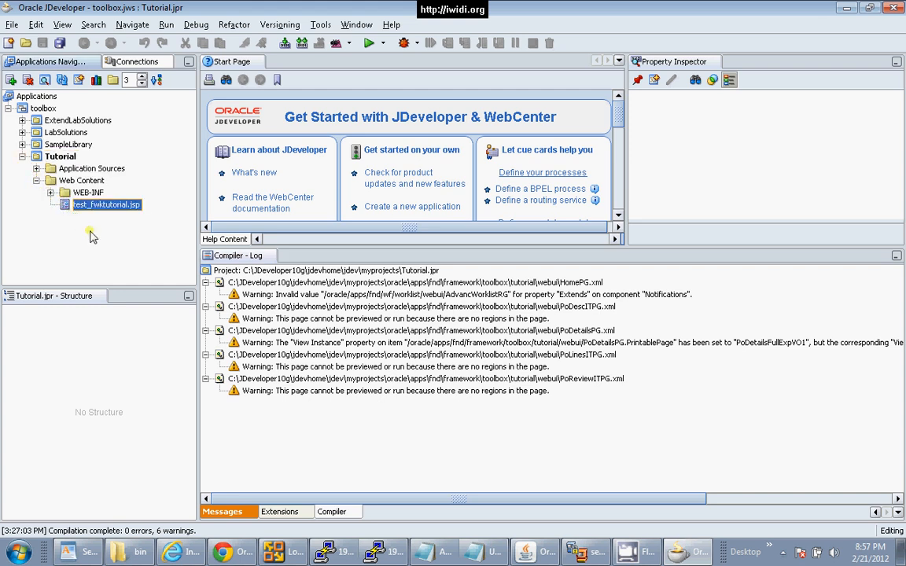
right_click(64, 206)
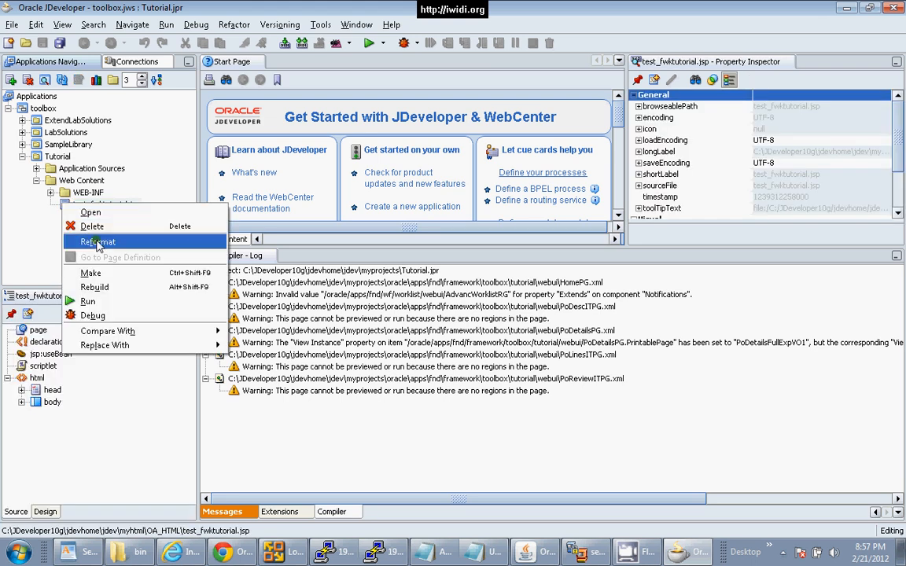
click(90, 302)
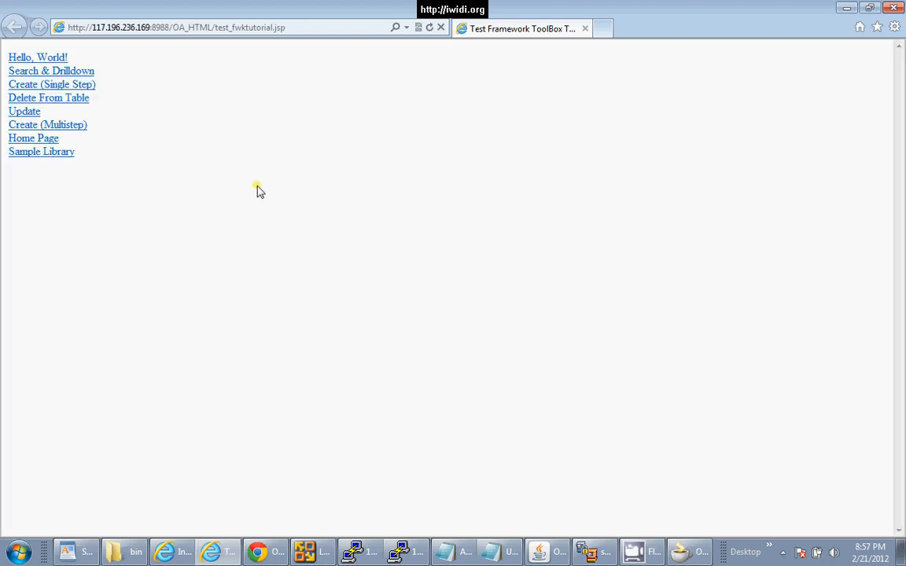
- Open the Hello, World! page from the test page's links in Internet Explorer
click(299, 26)
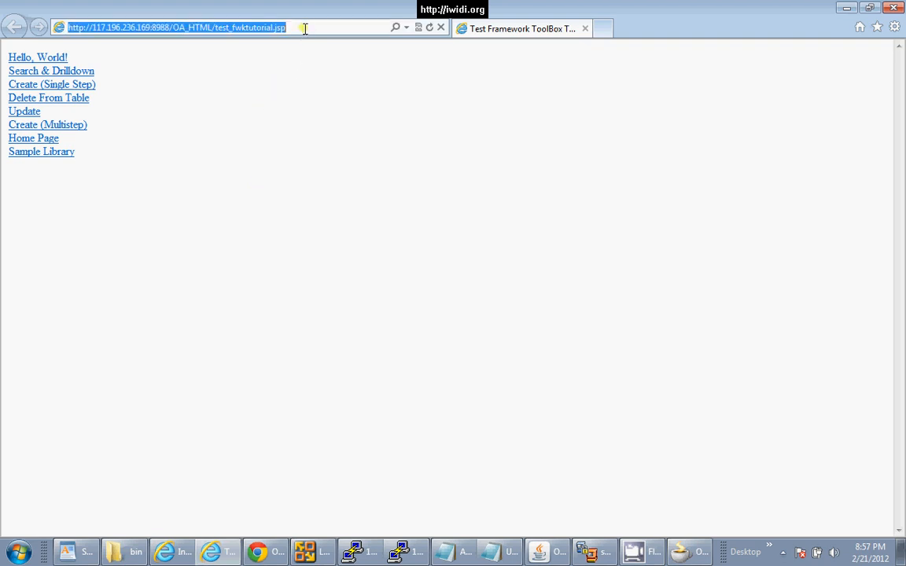
click(49, 60)
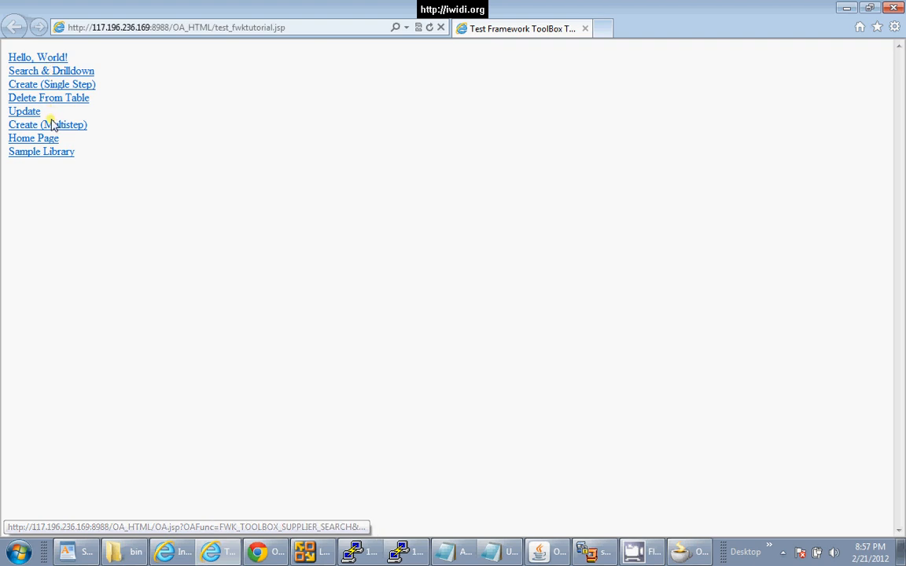
click(45, 61)
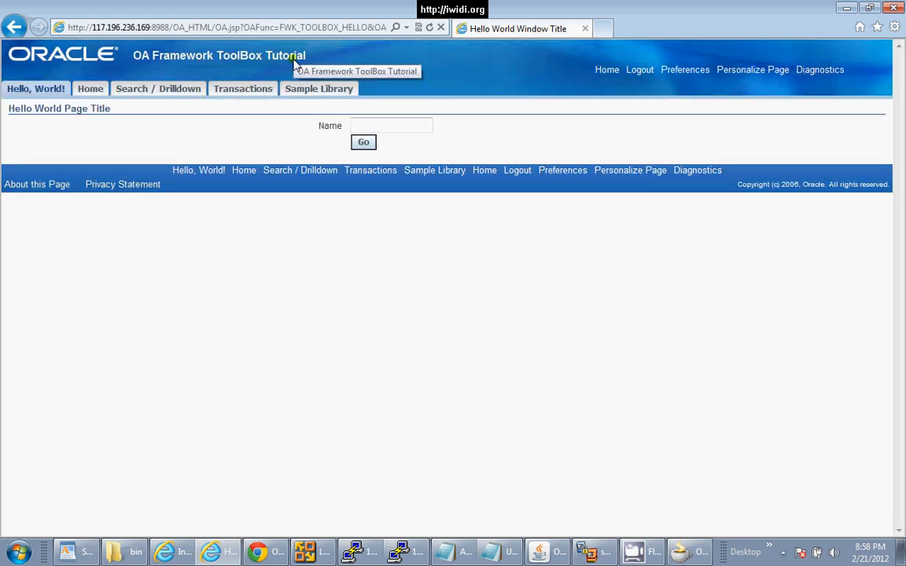
- Enter a first name in the Hello World page's Name field and submit it with Go
double_click(289, 56)
click(407, 128)
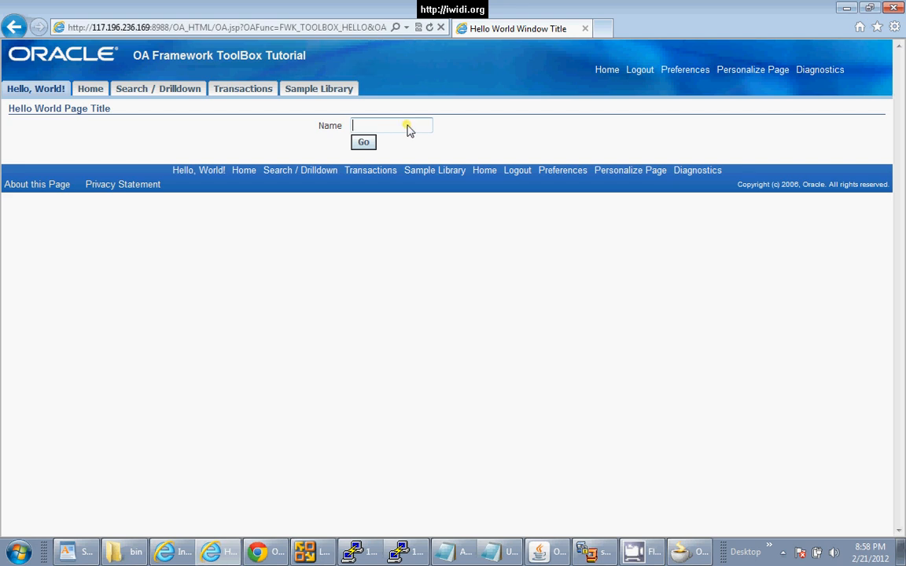
text(Abdullah)
key(Return)
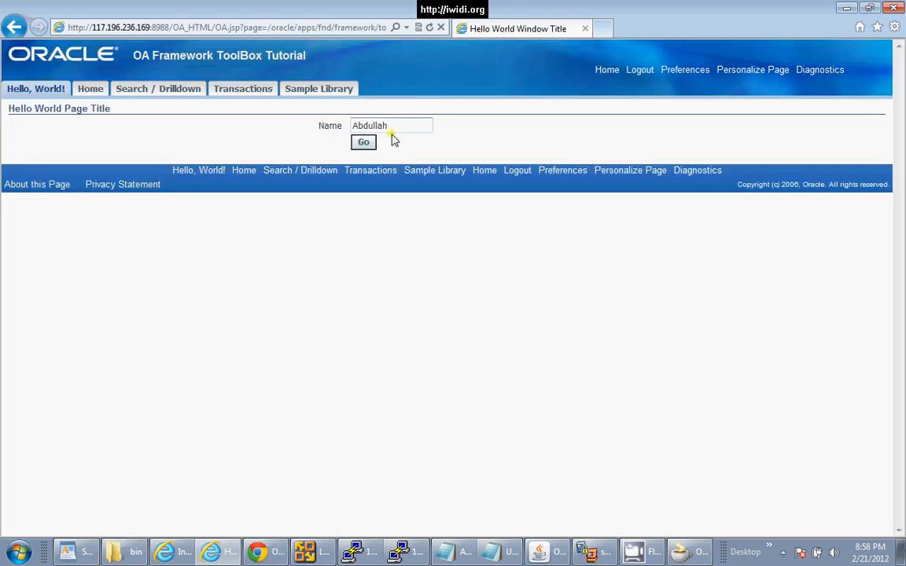
click(367, 142)
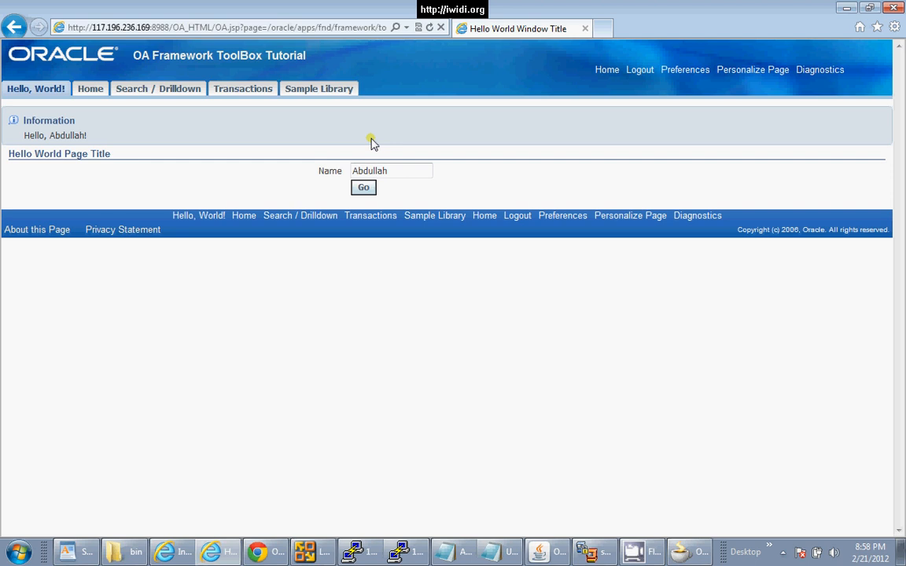
- Switch to the WordPad checklist and mark the "Test the setup." item in green
click(76, 548)
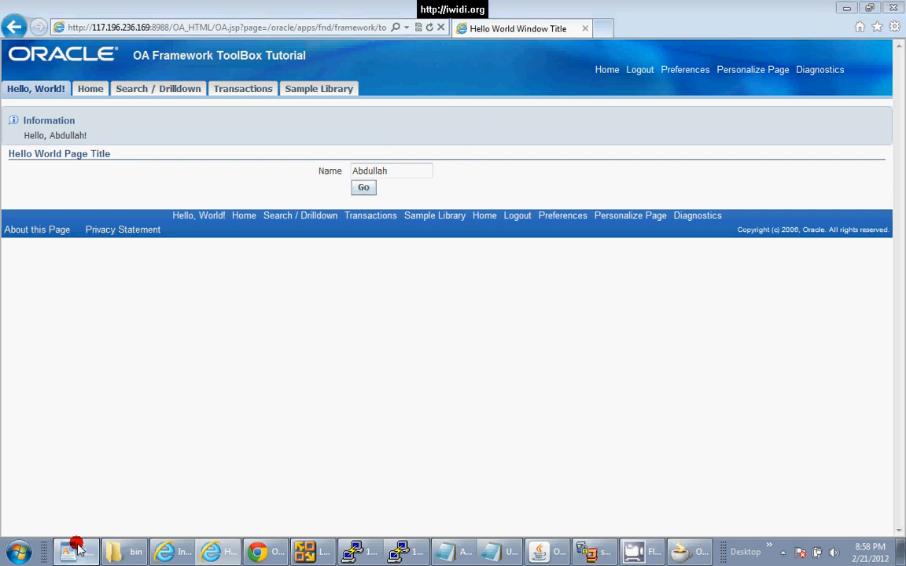
click(4, 397)
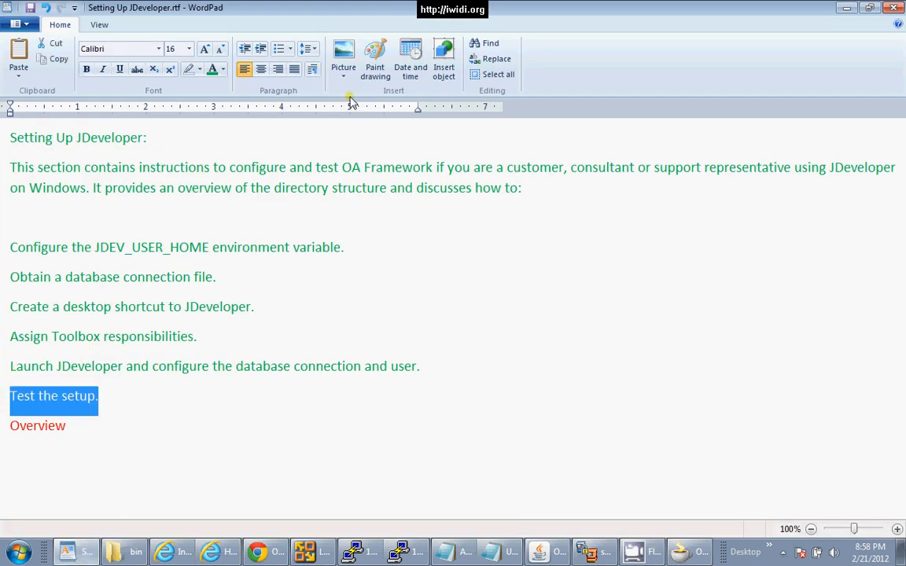
click(197, 307)
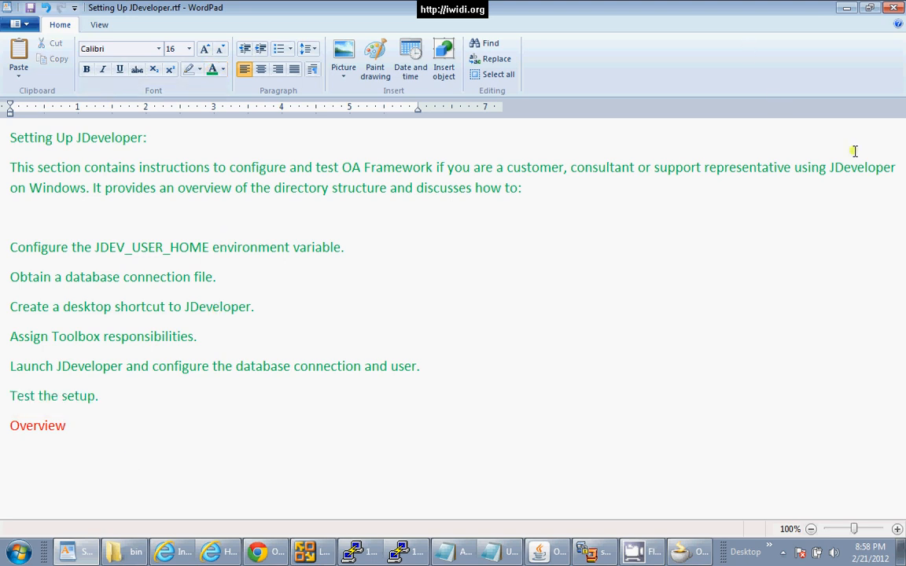
- Review the WordPad checklist from the JDEV_USER_HOME variable to the Toolbox responsibilities, switching briefly to JDeveloper and WinSCP
click(681, 553)
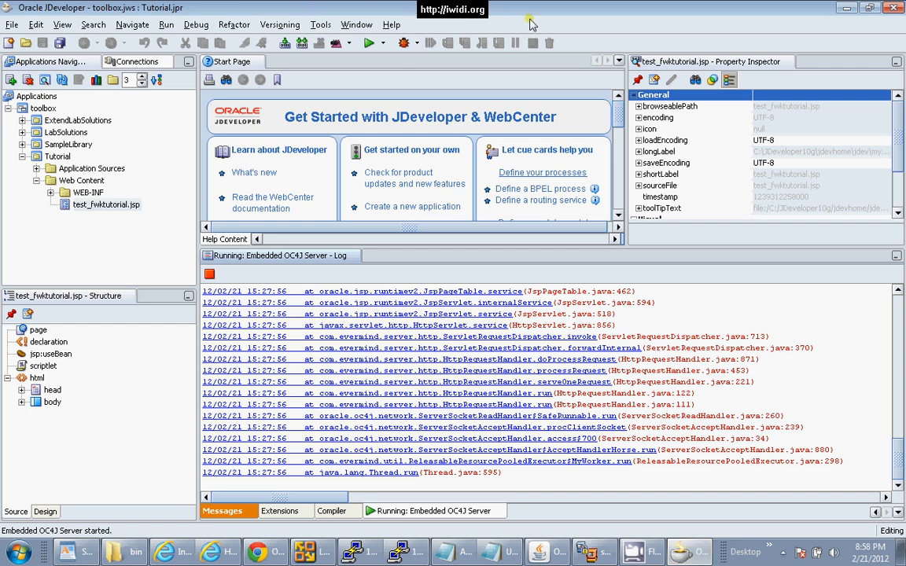
click(78, 553)
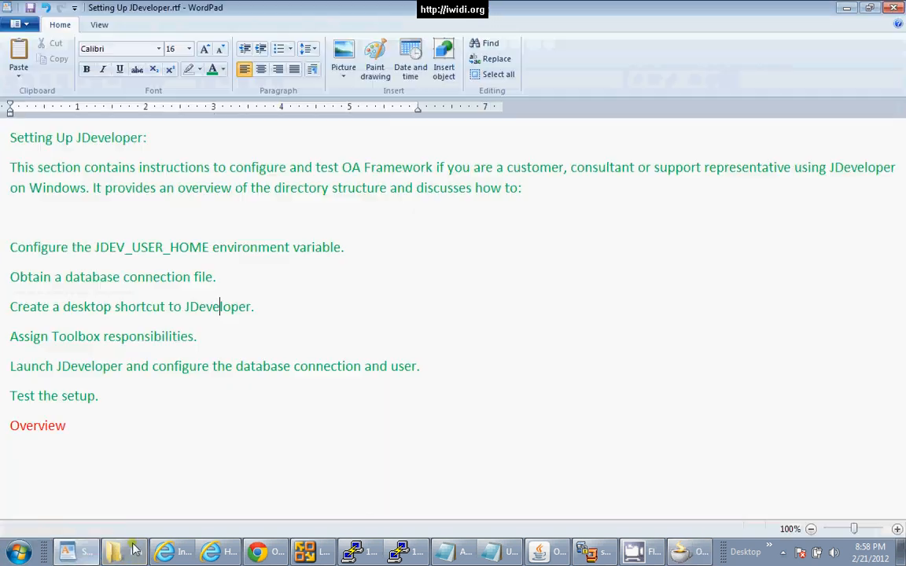
drag(461, 244, 39, 241)
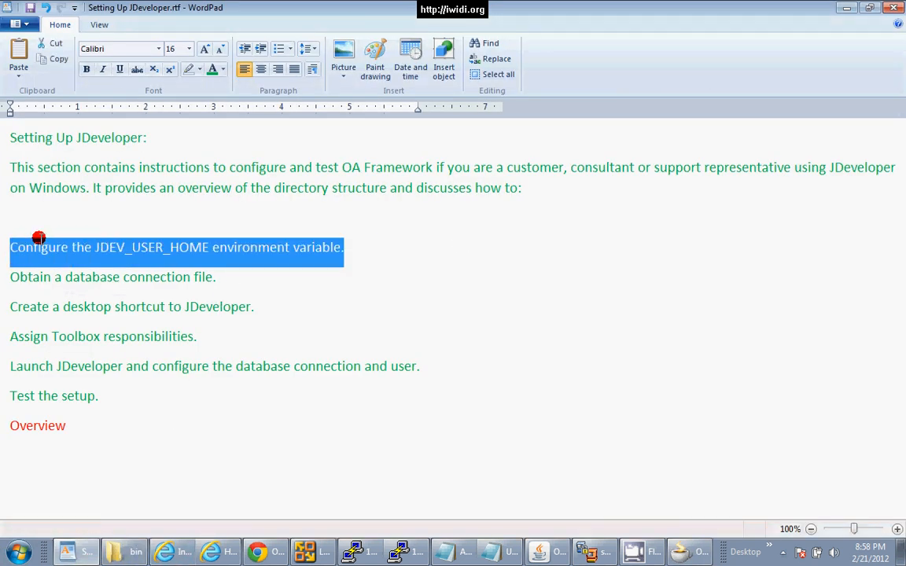
click(250, 276)
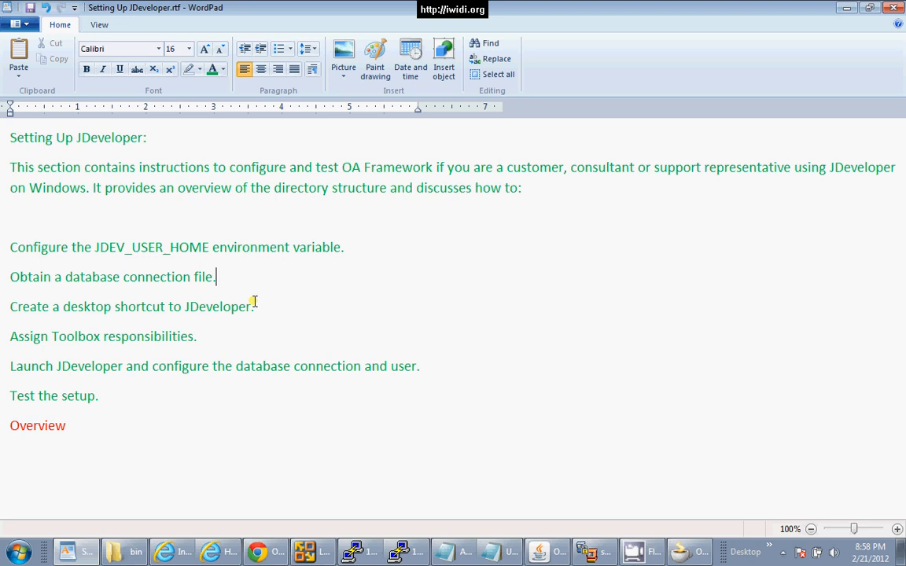
click(586, 551)
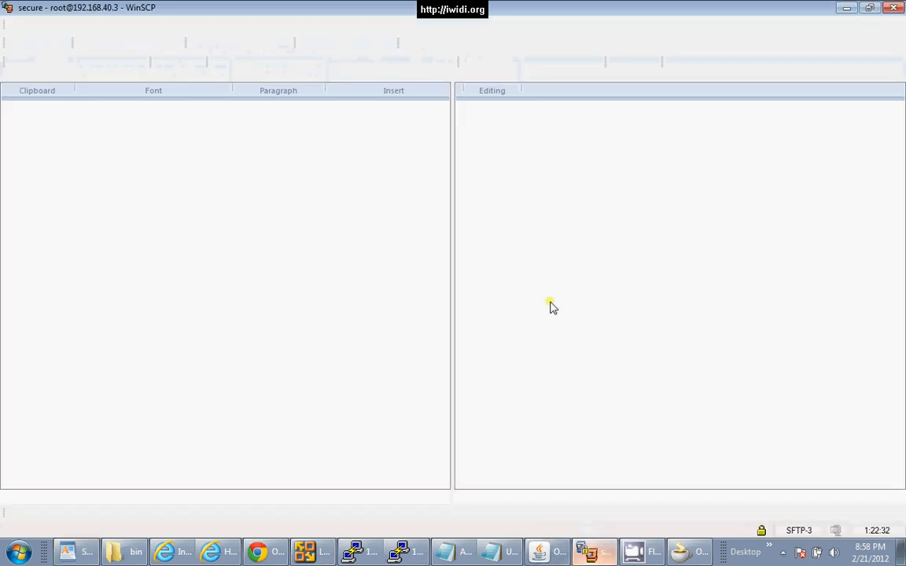
click(845, 9)
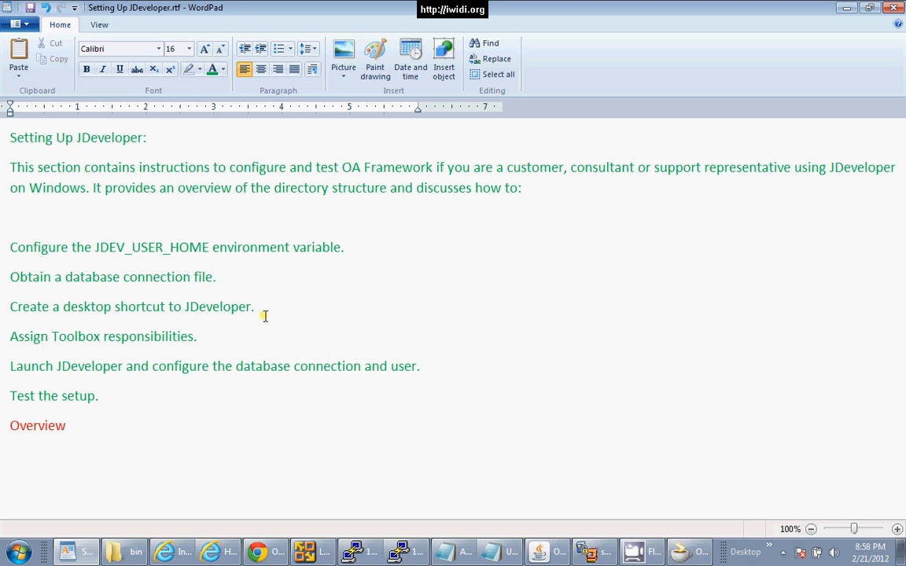
drag(268, 308, 35, 306)
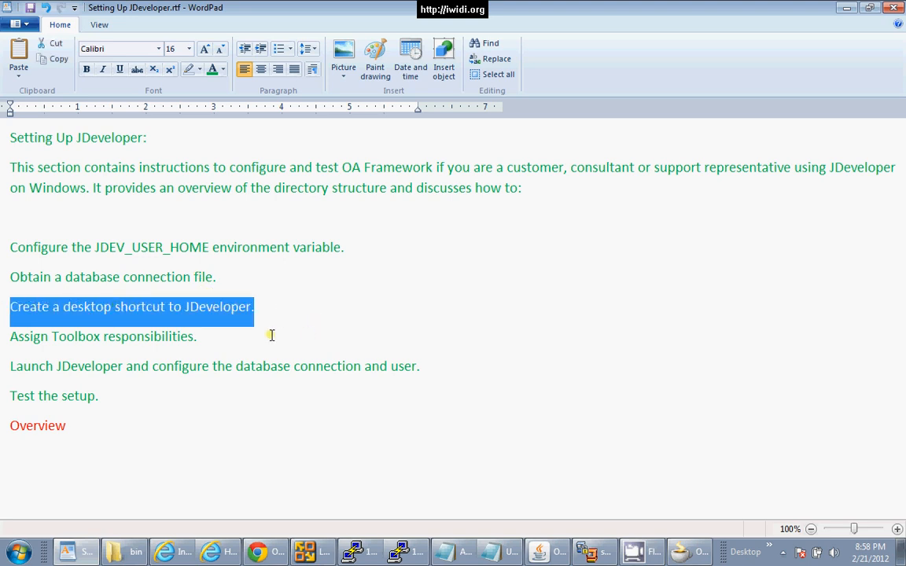
drag(271, 335, 0, 336)
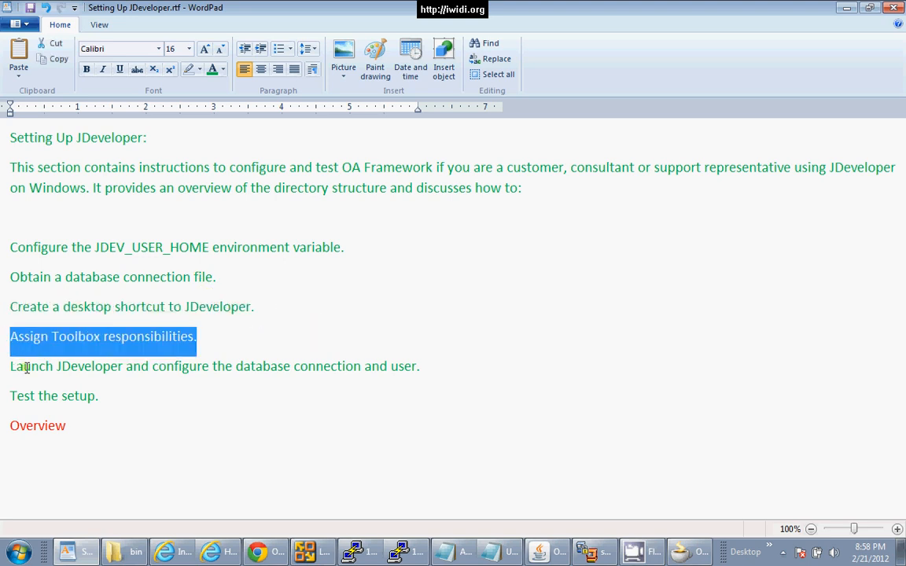
- Review the Tutorial project's runtime connection settings in JDeveloper without changing them, and switch to the Hello World page in Internet Explorer
click(682, 551)
double_click(56, 156)
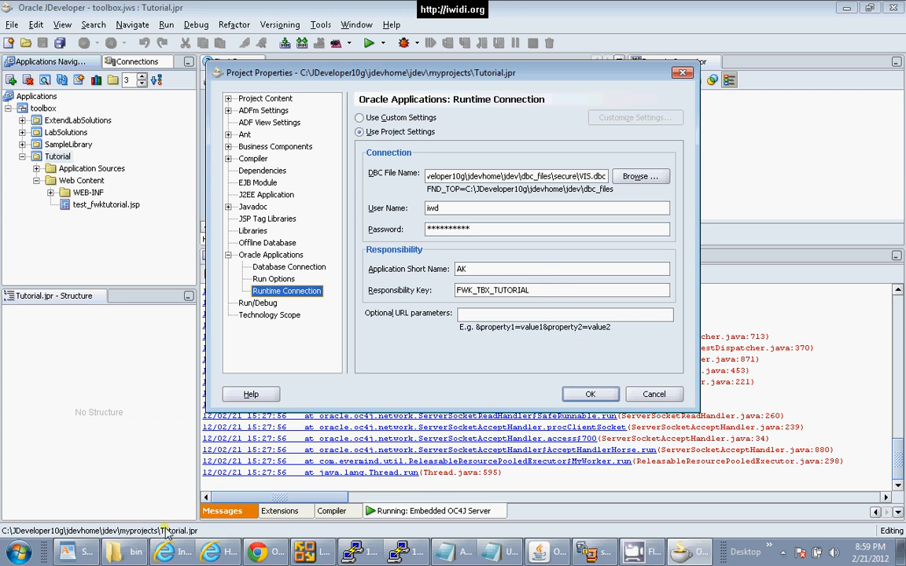
click(70, 551)
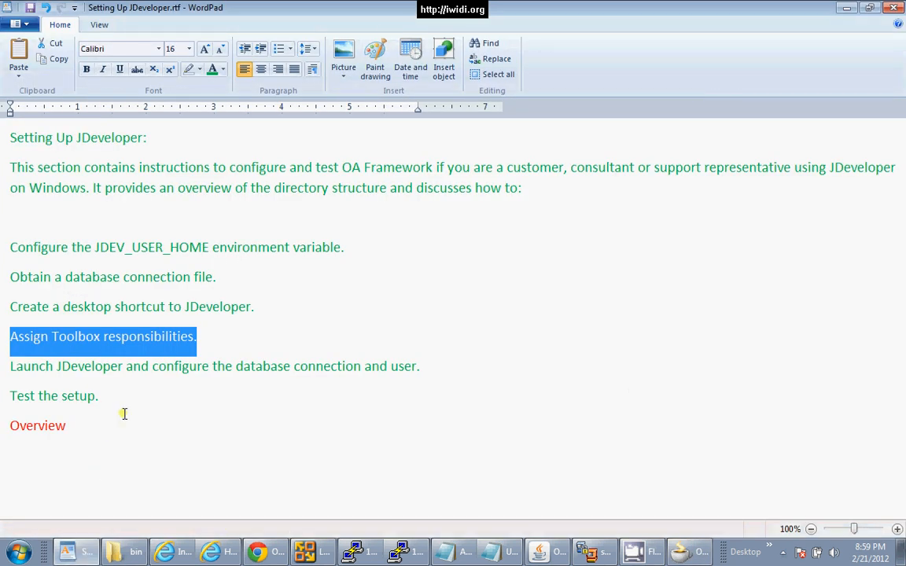
click(682, 551)
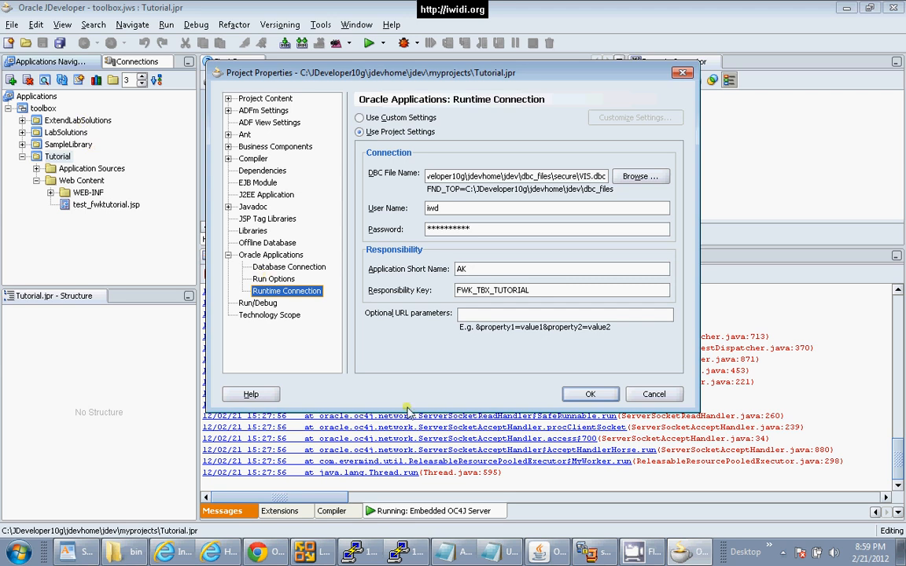
click(653, 394)
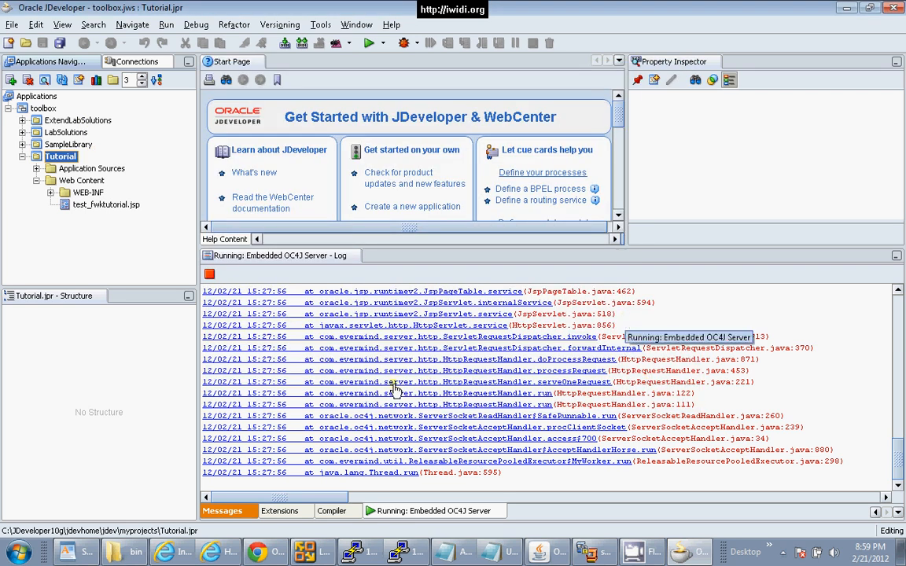
click(240, 555)
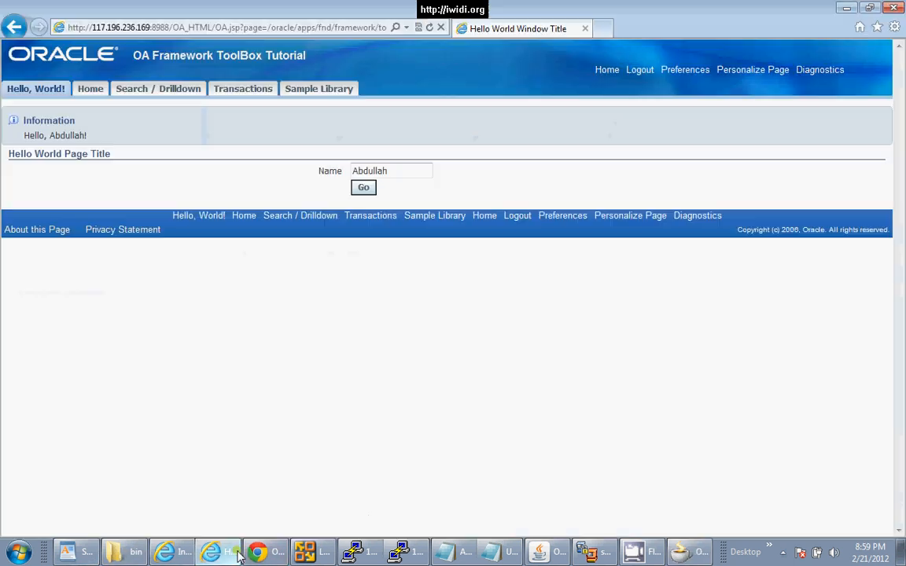